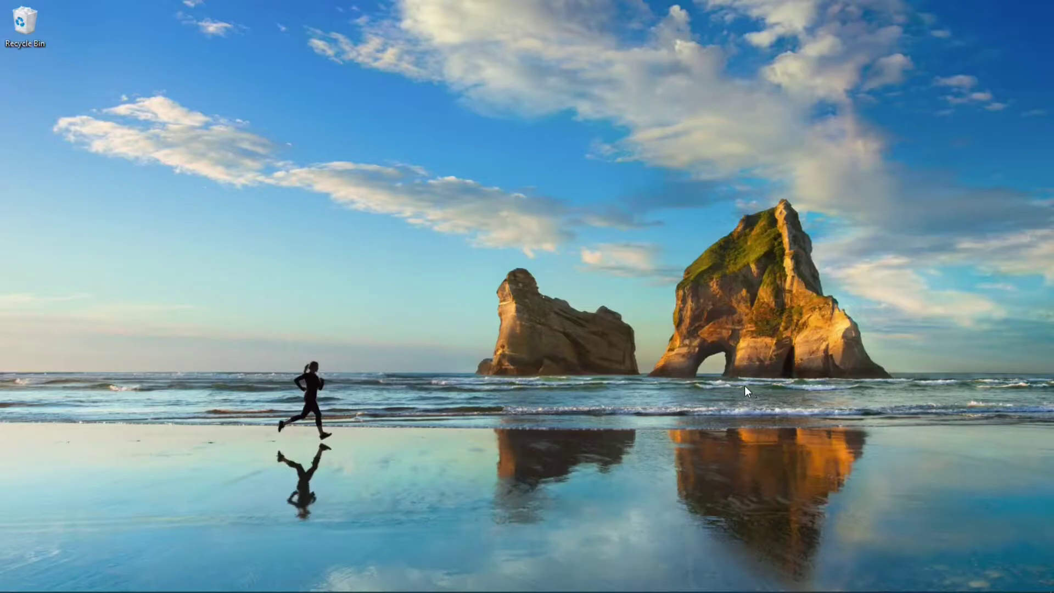
Step: Restore the On-Screen Keyboard and drag it to the left edge of the screen
click(665, 586)
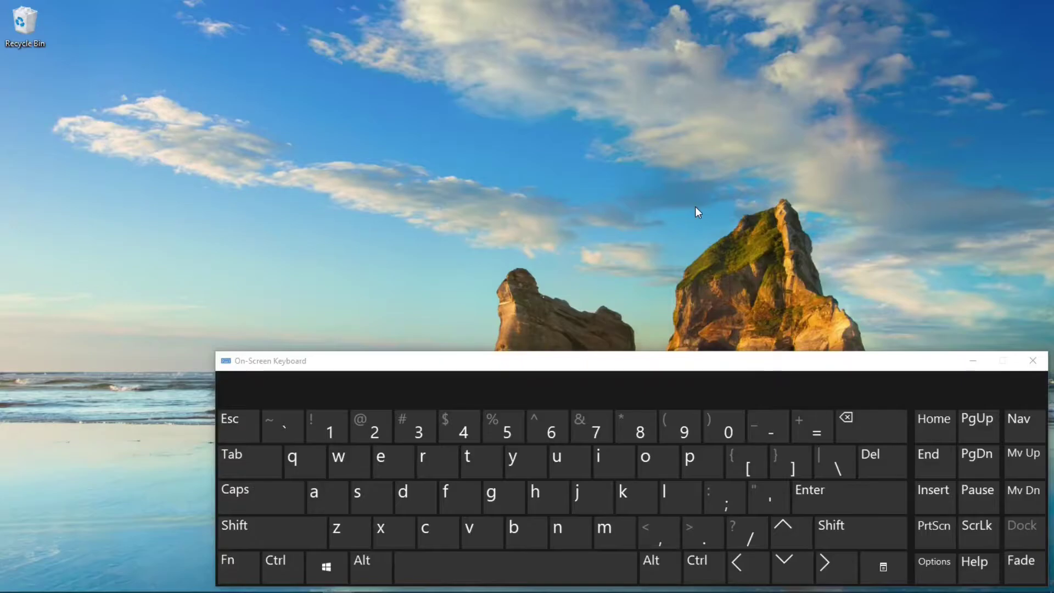
drag(763, 361, 566, 367)
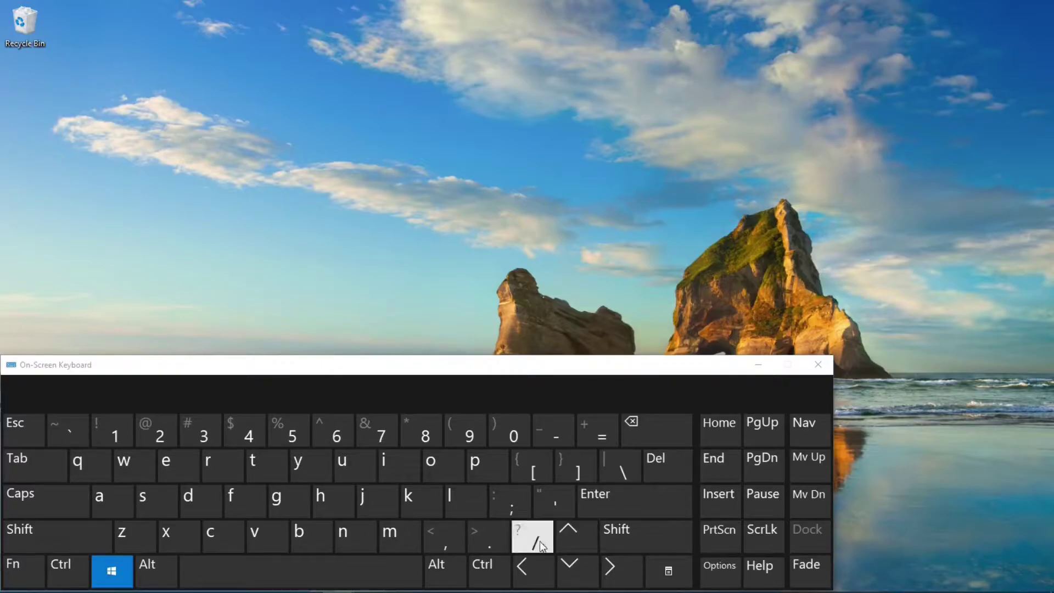
Step: Insert four emoji: smiling face with smiling eyes, tears of joy, grinning face and raising hands
super+click(494, 530)
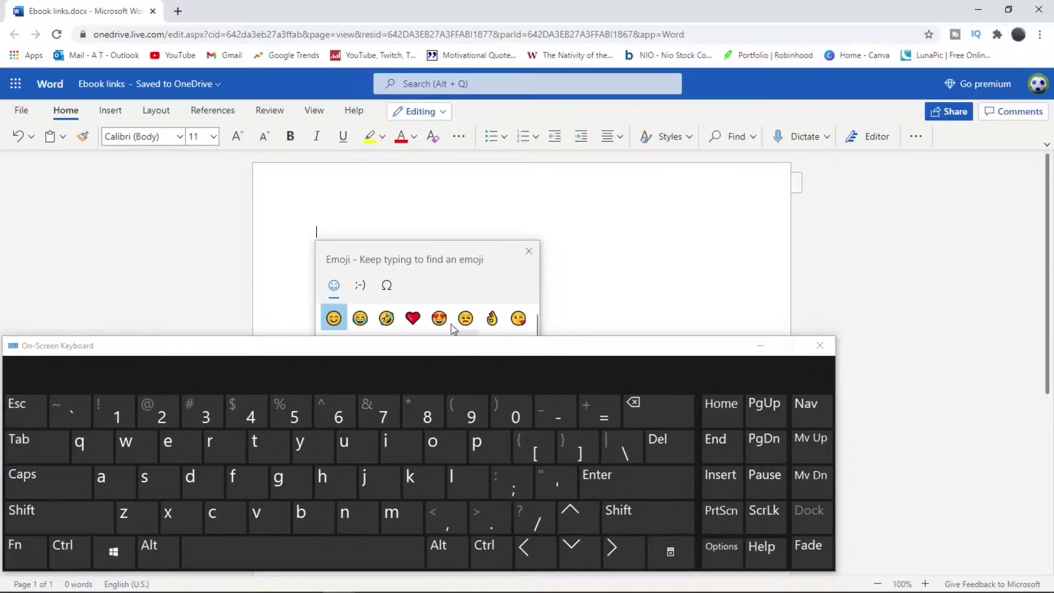
drag(439, 261, 614, 219)
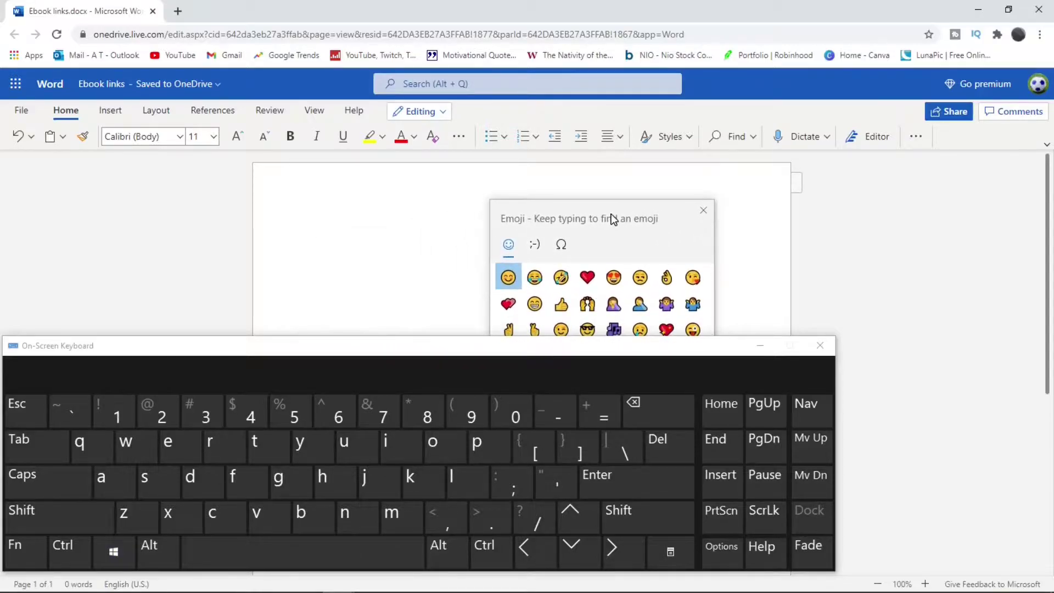
click(509, 277)
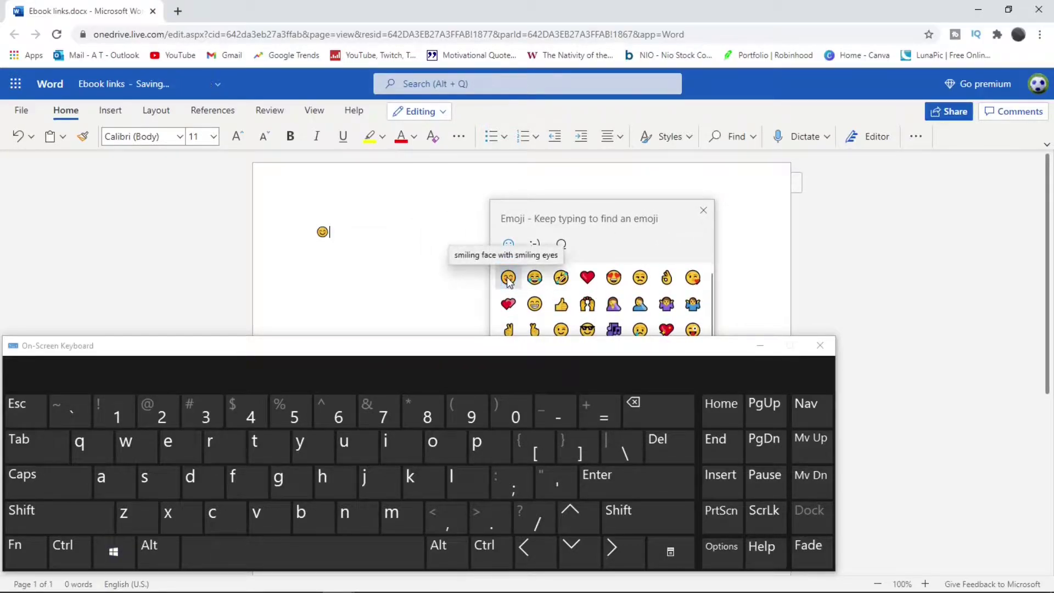
click(535, 277)
click(535, 305)
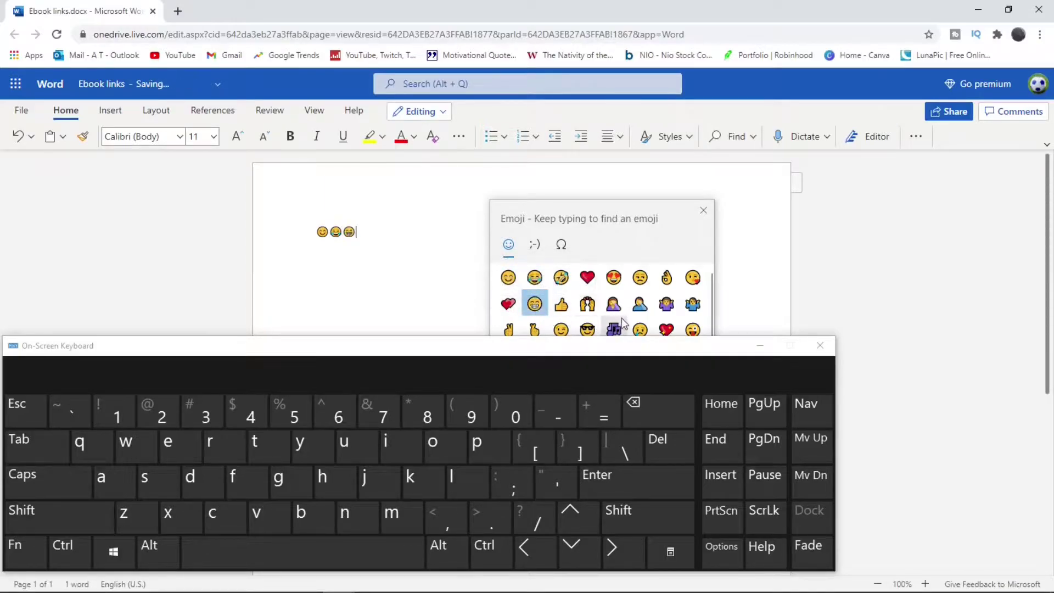
click(587, 305)
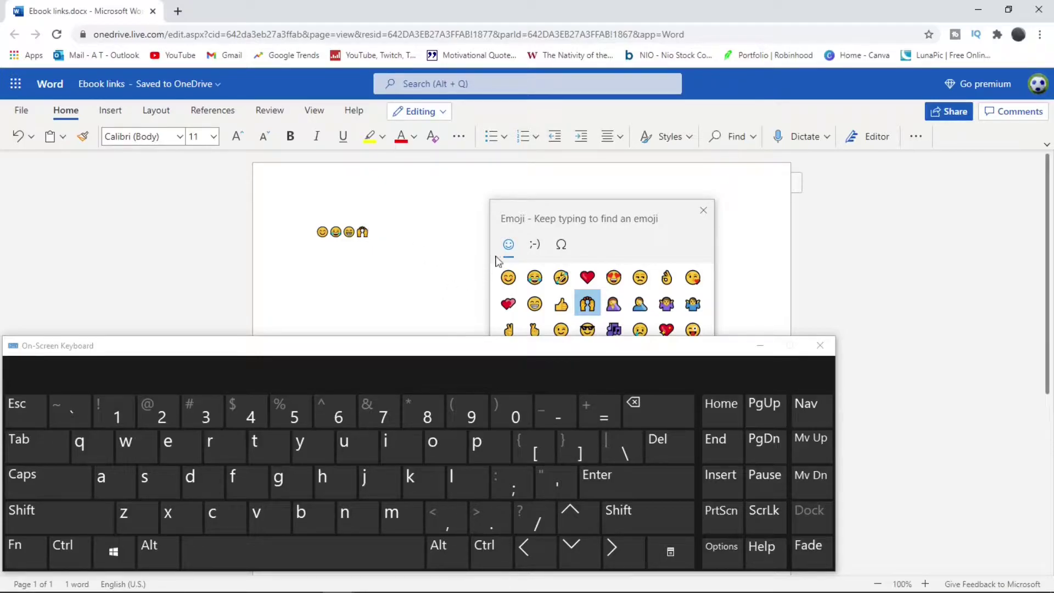
Step: Insert three kaomoji faces: (*/ω\*), (╥﹏╥) and :-)
click(536, 248)
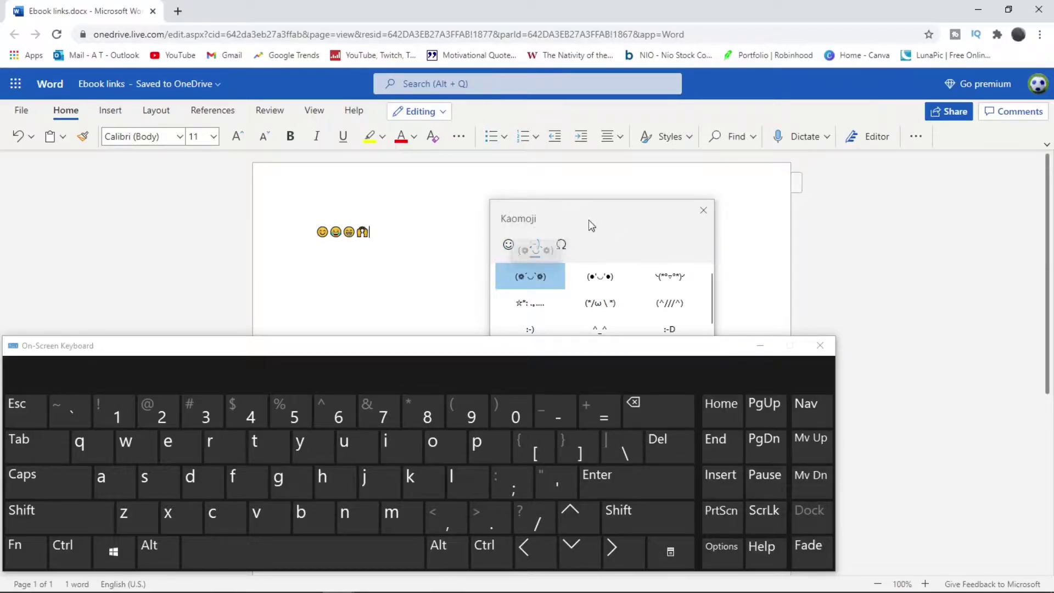
drag(592, 207, 800, 115)
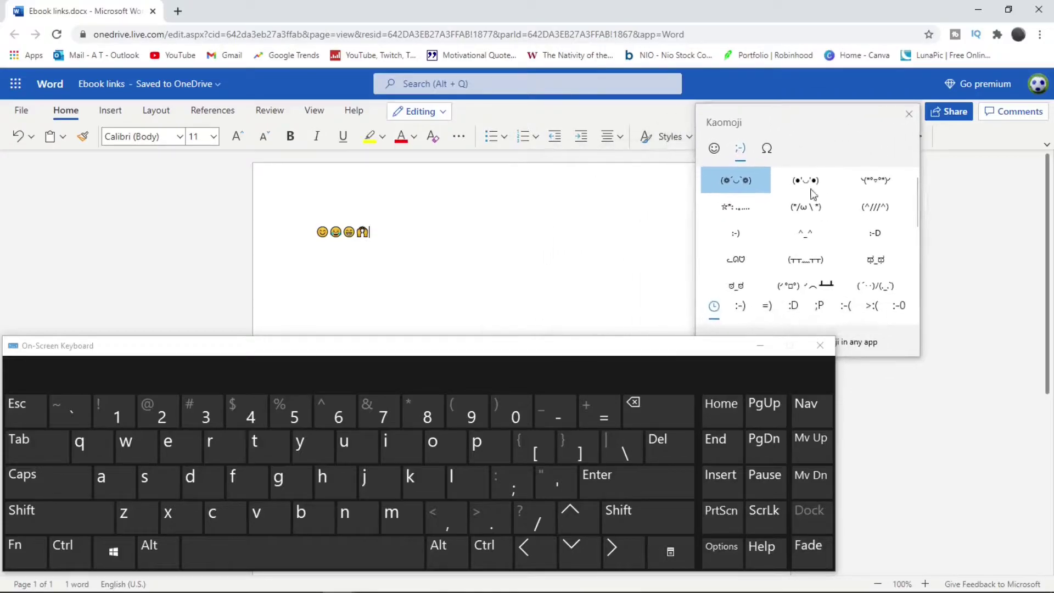
click(800, 210)
click(805, 260)
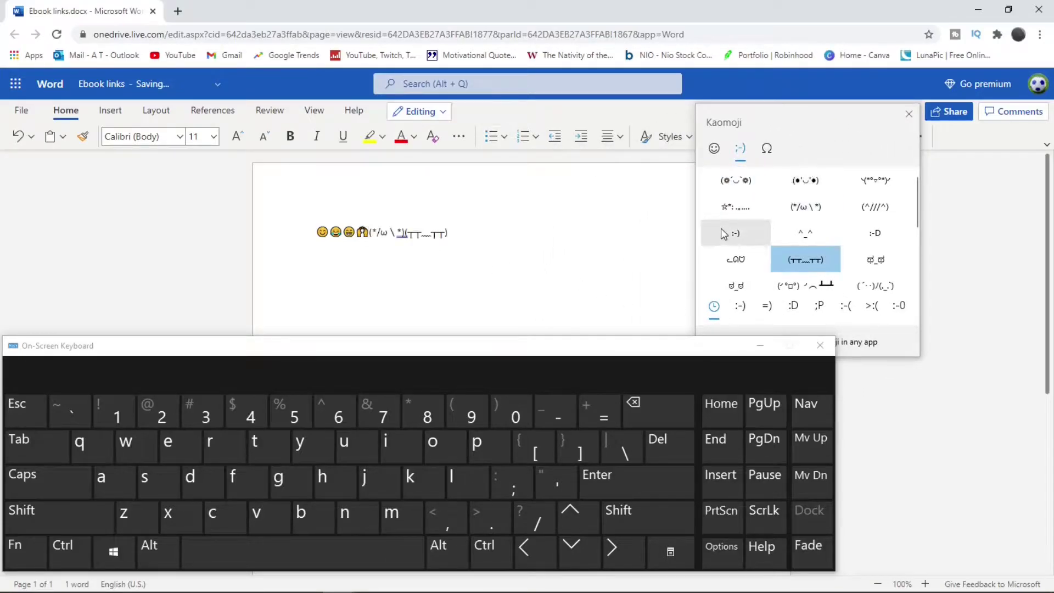
click(736, 233)
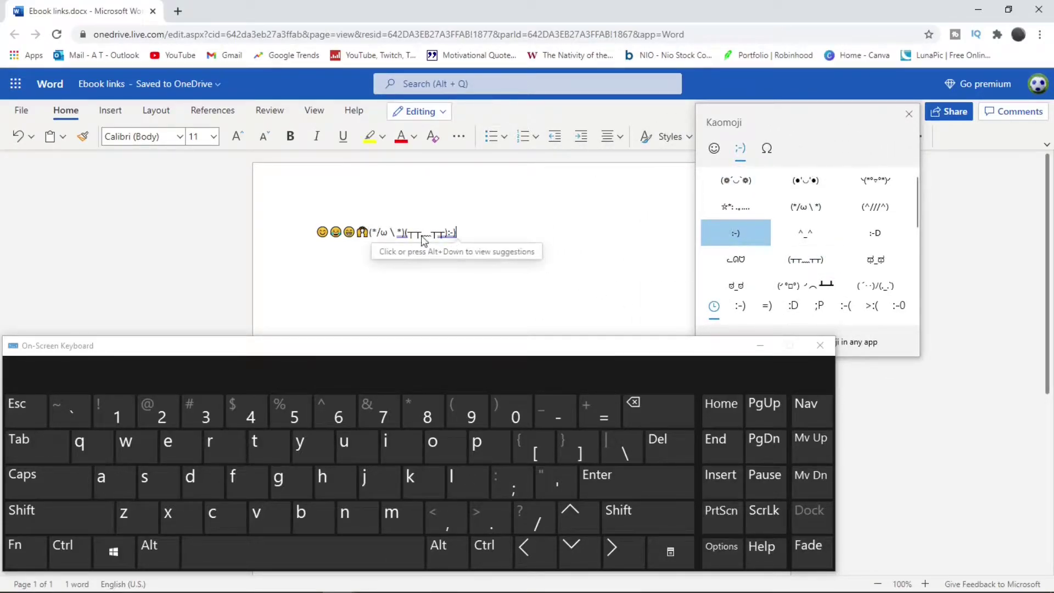
Step: Close the emoji picker and the On-Screen Keyboard
click(768, 148)
click(527, 230)
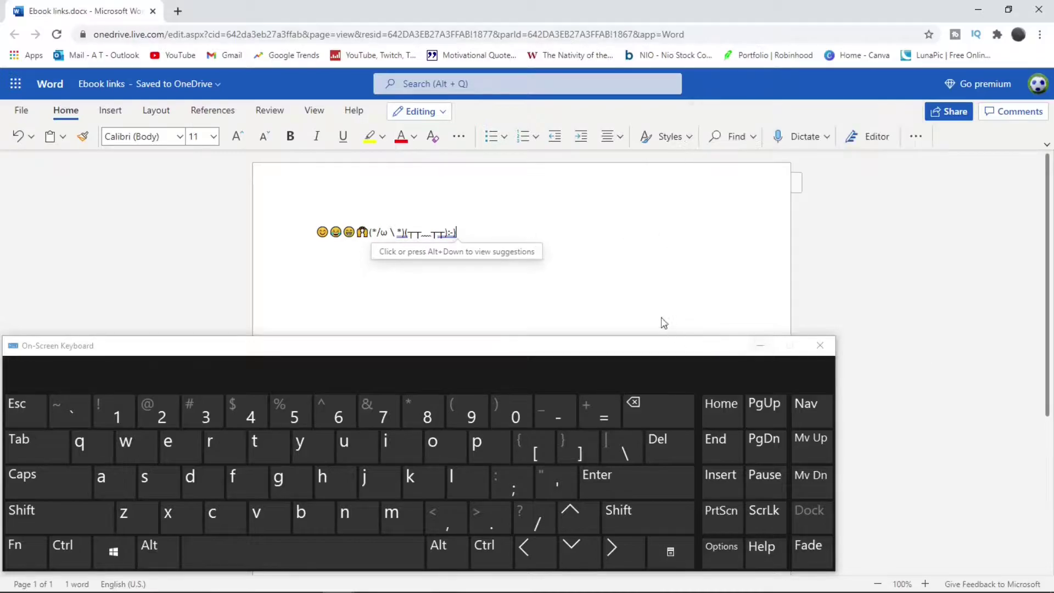
click(820, 345)
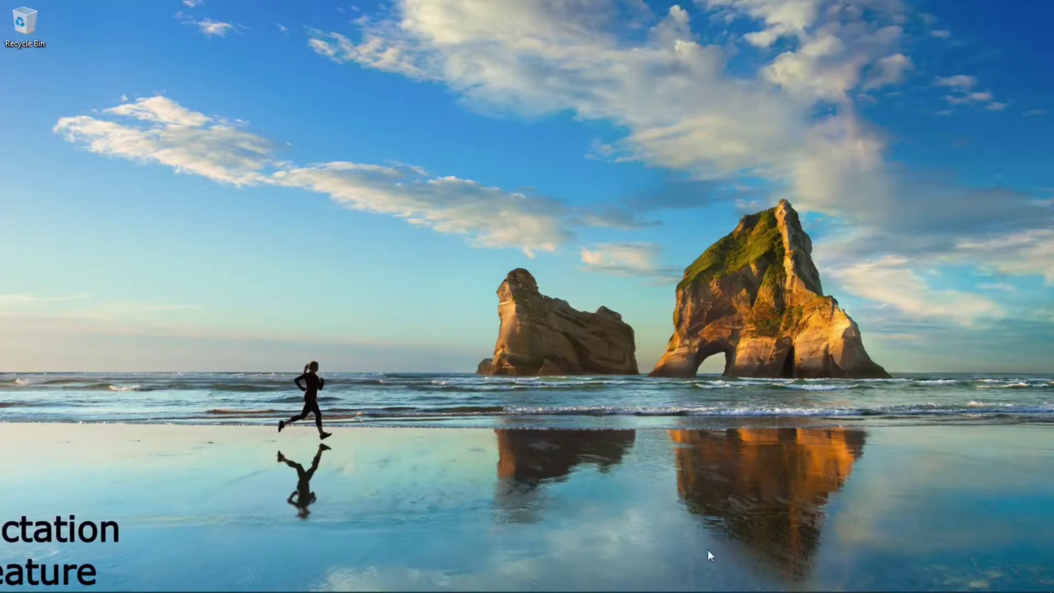
Step: Restore the On-Screen Keyboard from the auto-hidden taskbar over the desktop
mouse_move(705, 590)
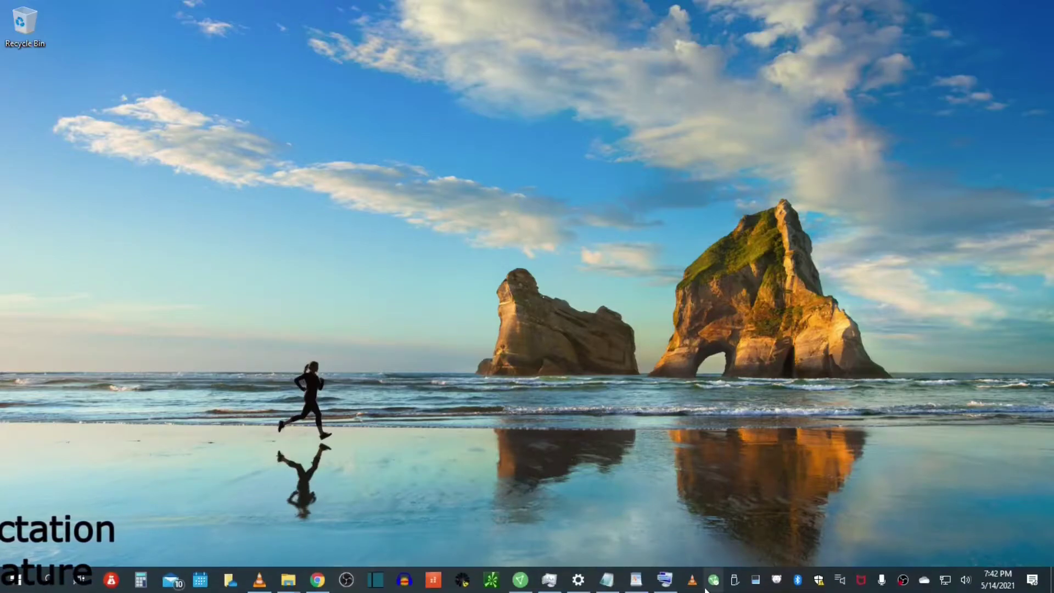
click(665, 580)
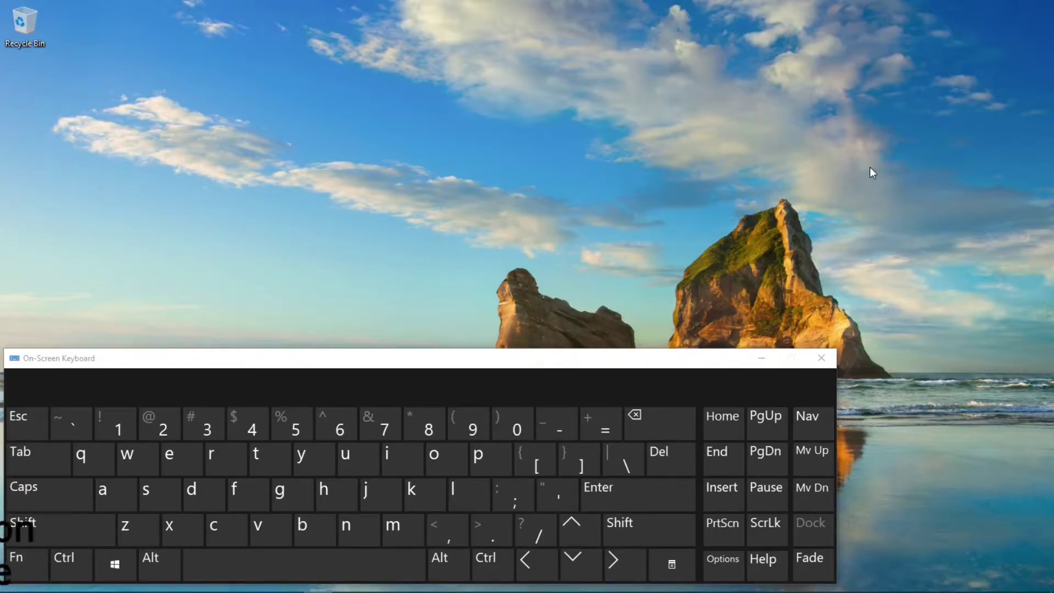
Step: Launch Windows dictation with Win+H on the On-Screen Keyboard and nudge its bar up-right
key(super)
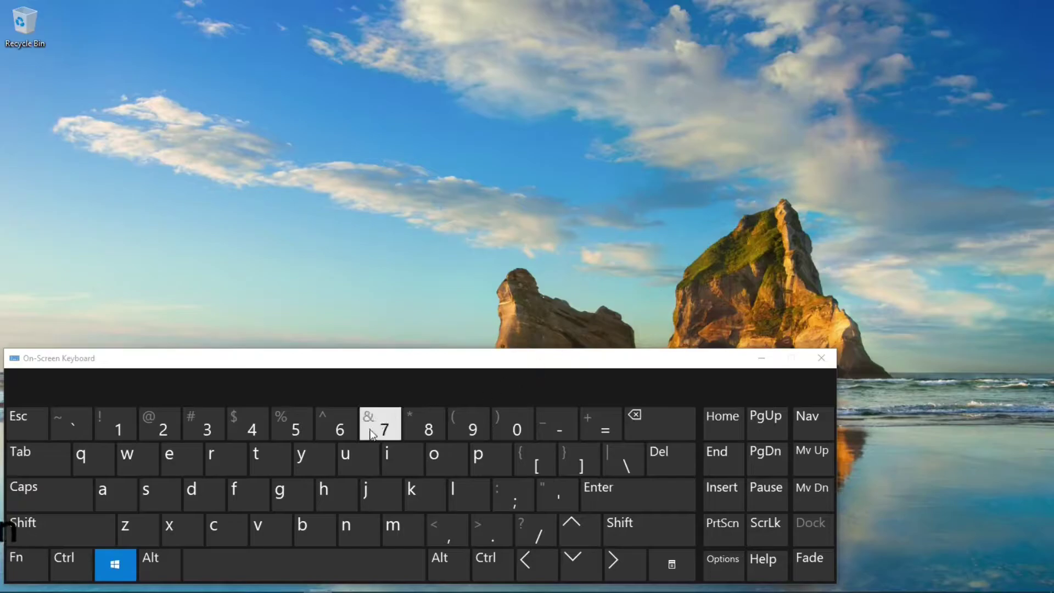
click(338, 497)
drag(629, 139, 652, 121)
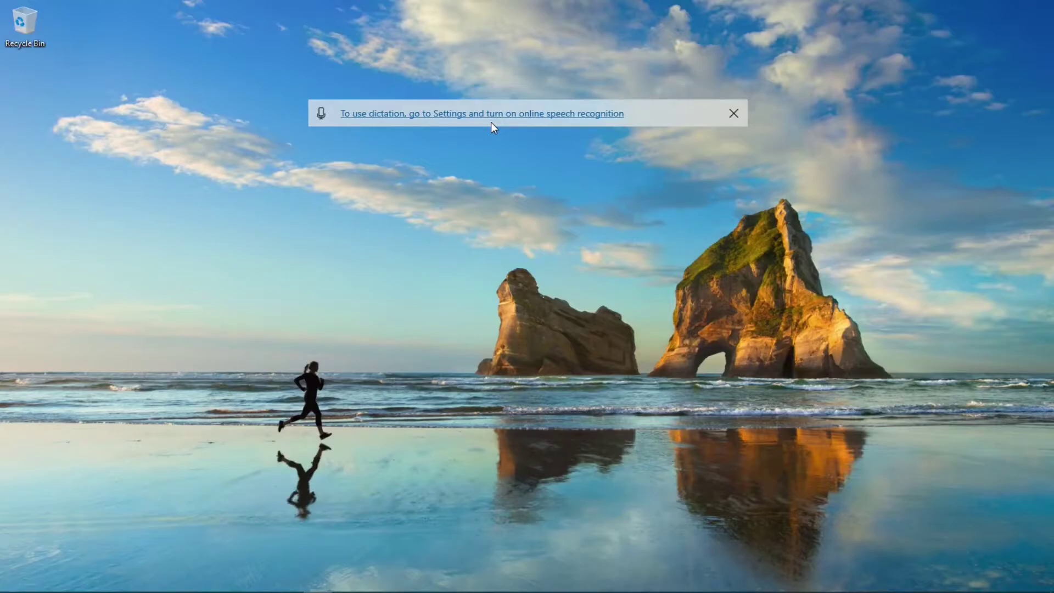
Step: Switch Online speech recognition to On in Speech privacy settings, then close Settings
click(430, 113)
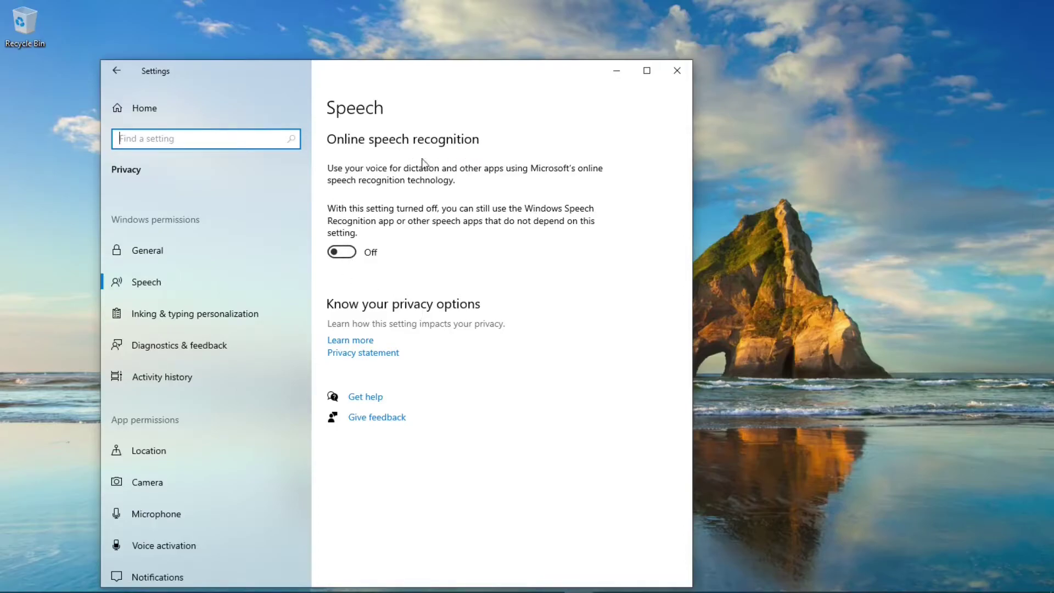
click(343, 252)
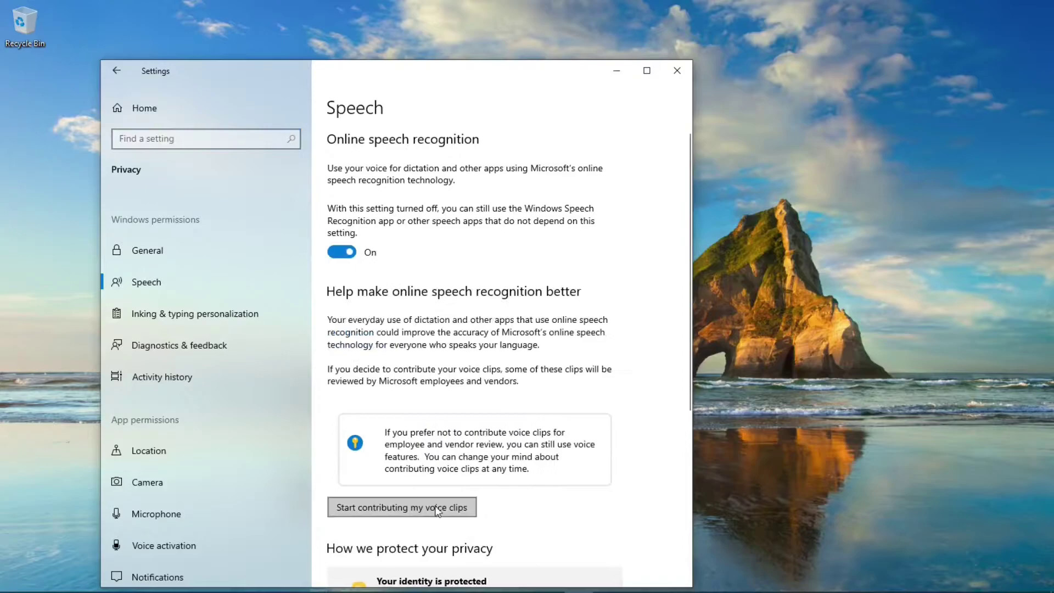
scroll(472, 308, down, 3)
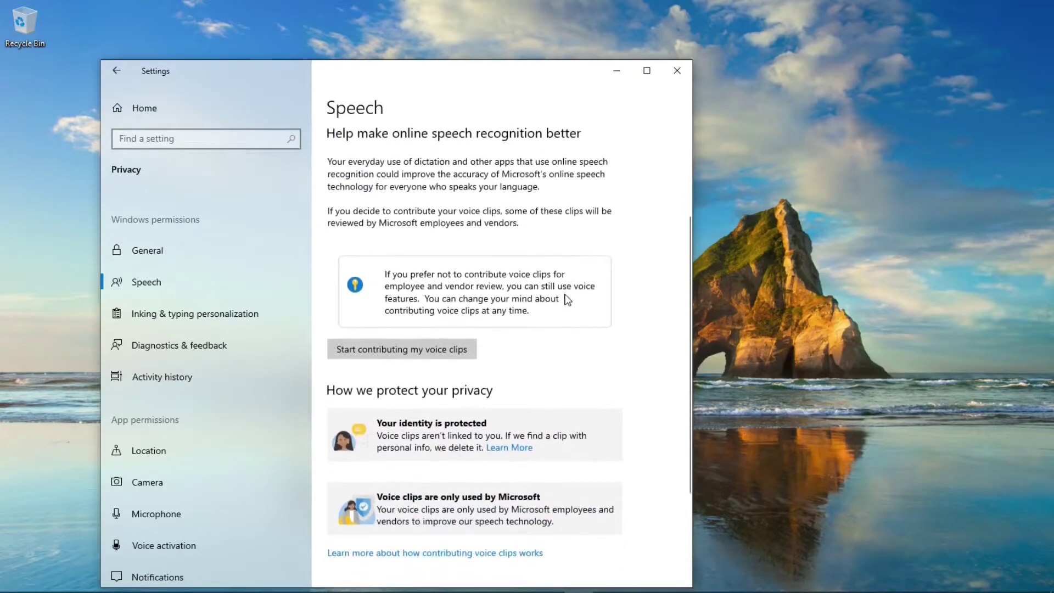
click(676, 70)
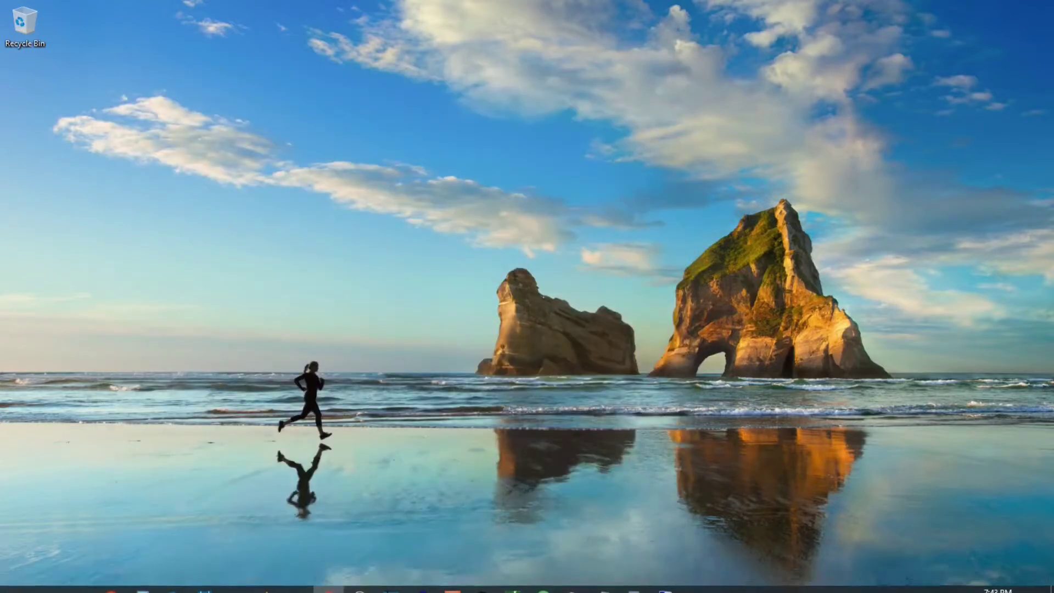
Step: Restore the On-Screen Keyboard, start dictation with Win+H, then minimize the keyboard
click(665, 581)
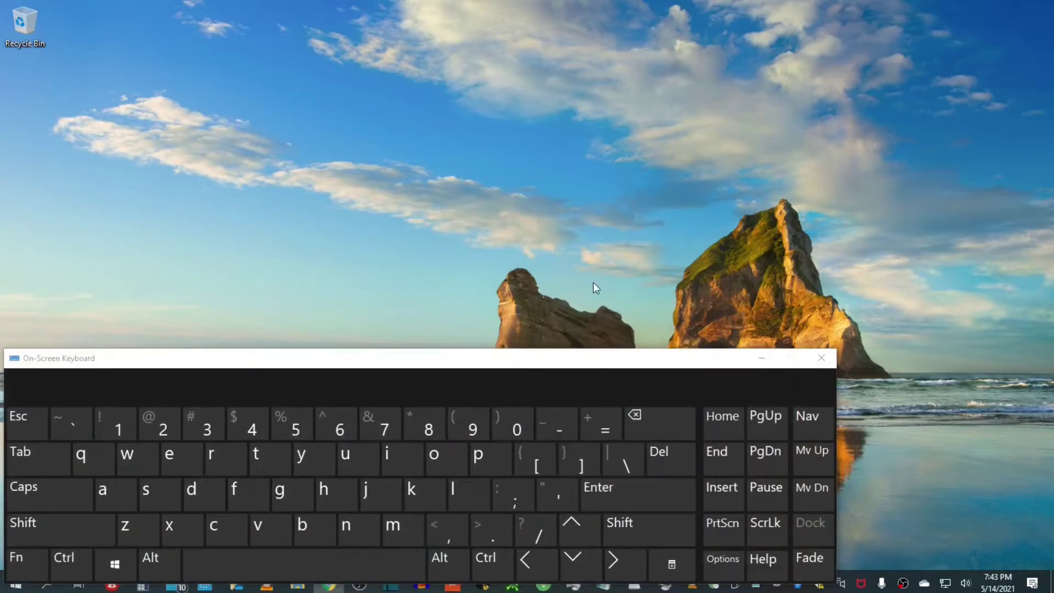
key(super)
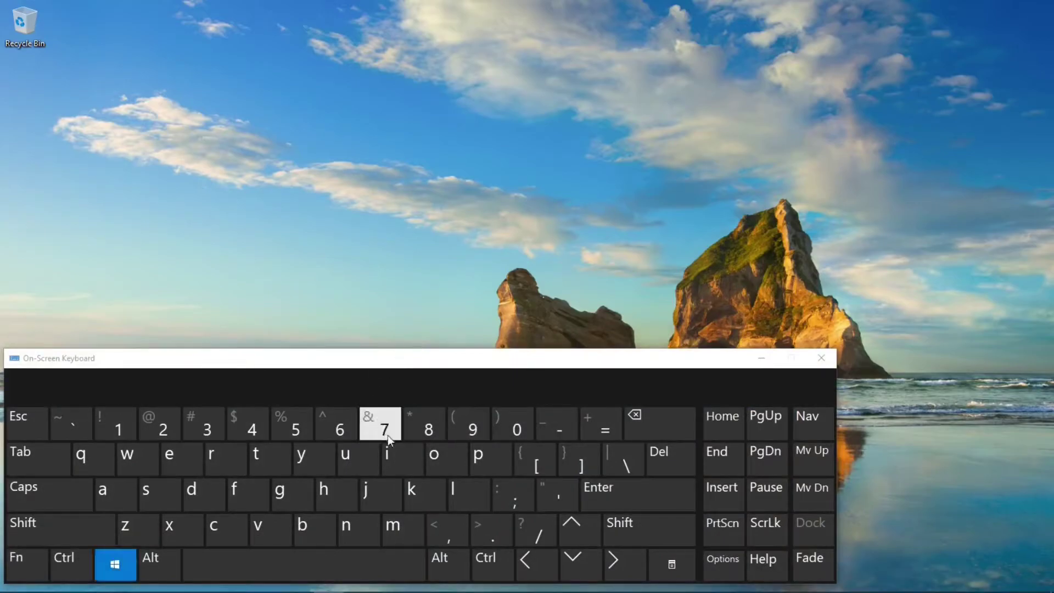
click(324, 506)
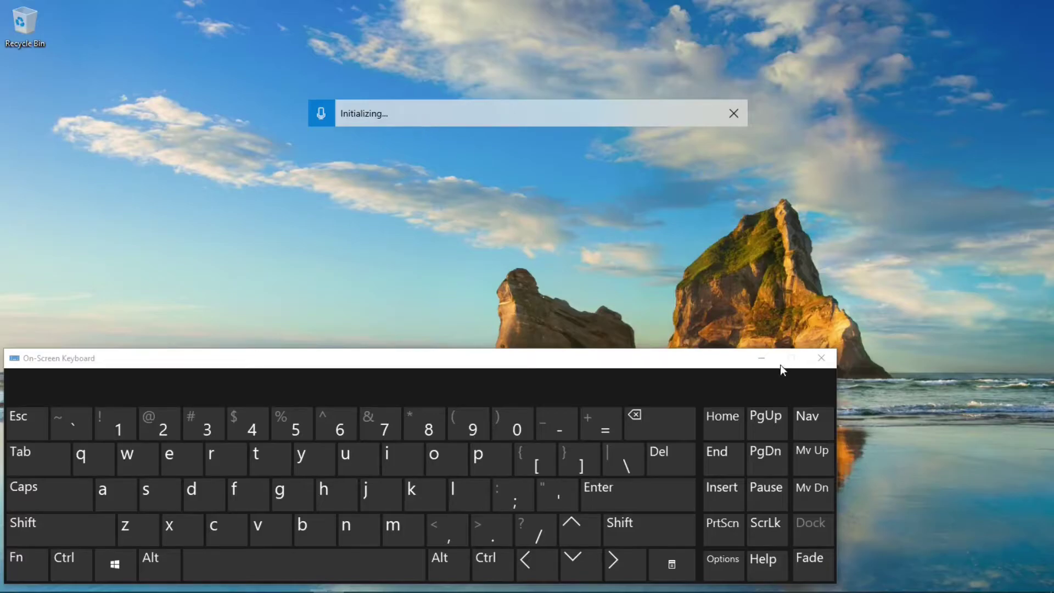
click(761, 358)
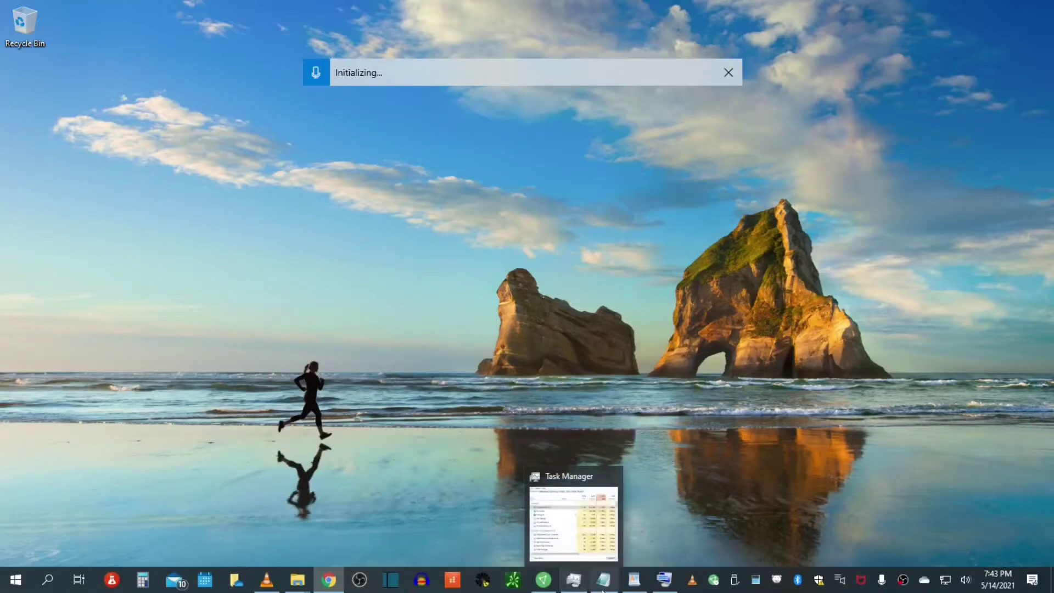
Step: Open WordPad and reposition its window and the dictation bar
click(635, 580)
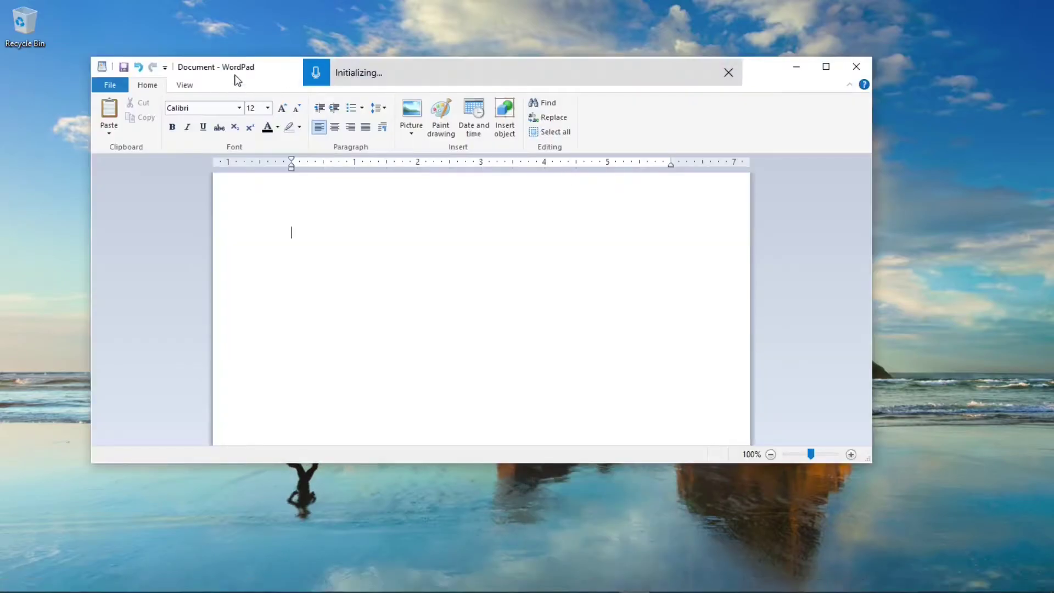
drag(227, 75, 217, 112)
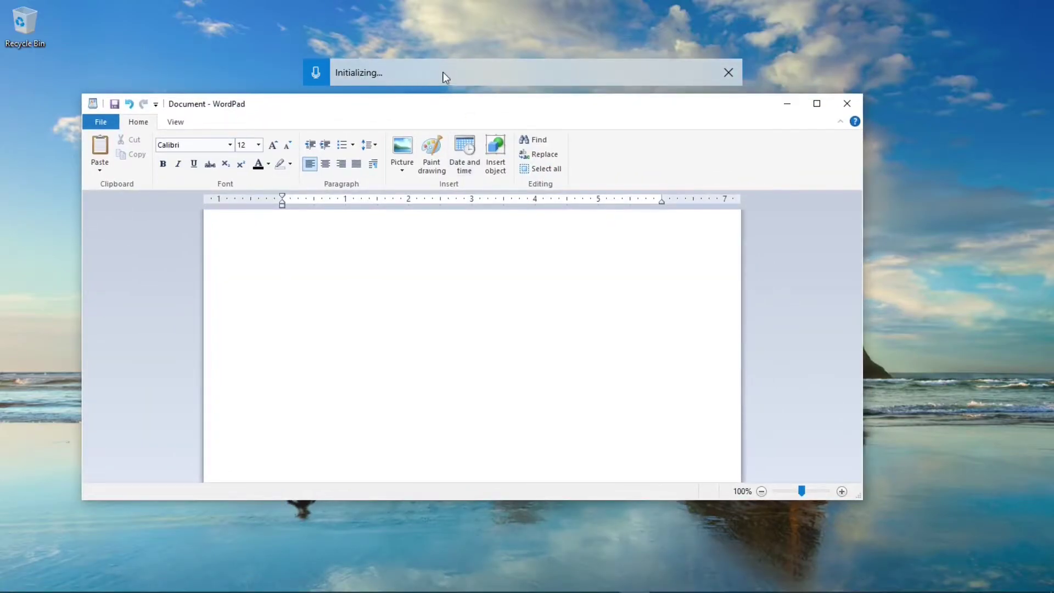
drag(443, 76, 544, 60)
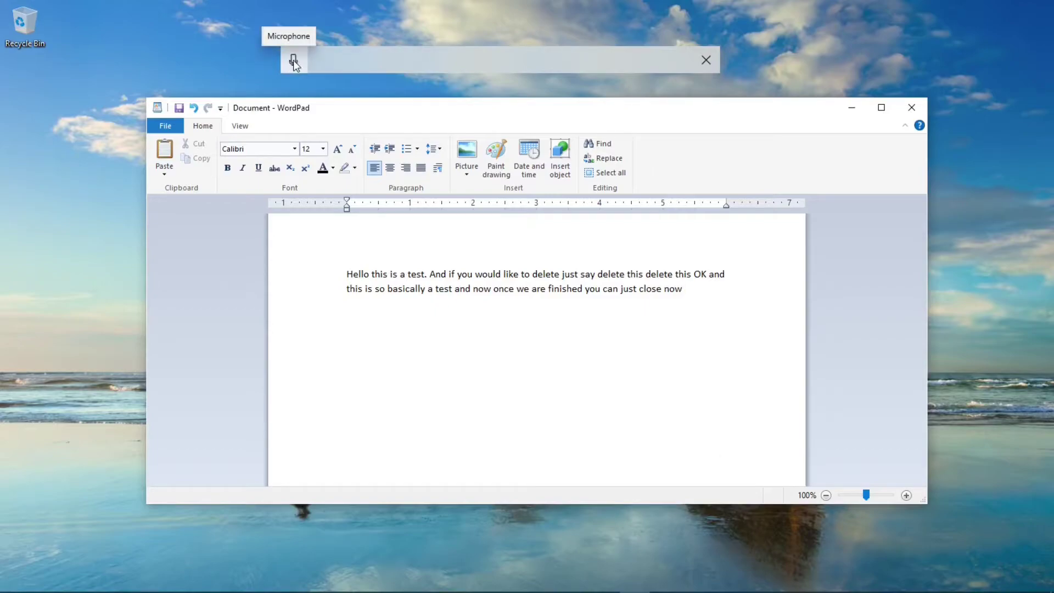
Step: Dictate sentences into the WordPad document, then stop dictation and close its bar
click(293, 60)
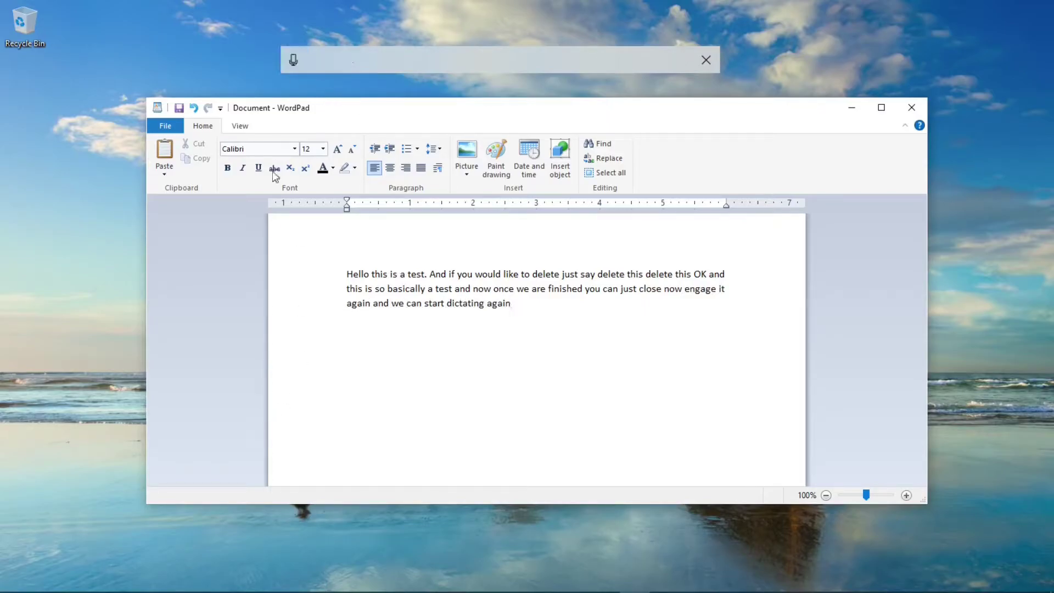
click(292, 58)
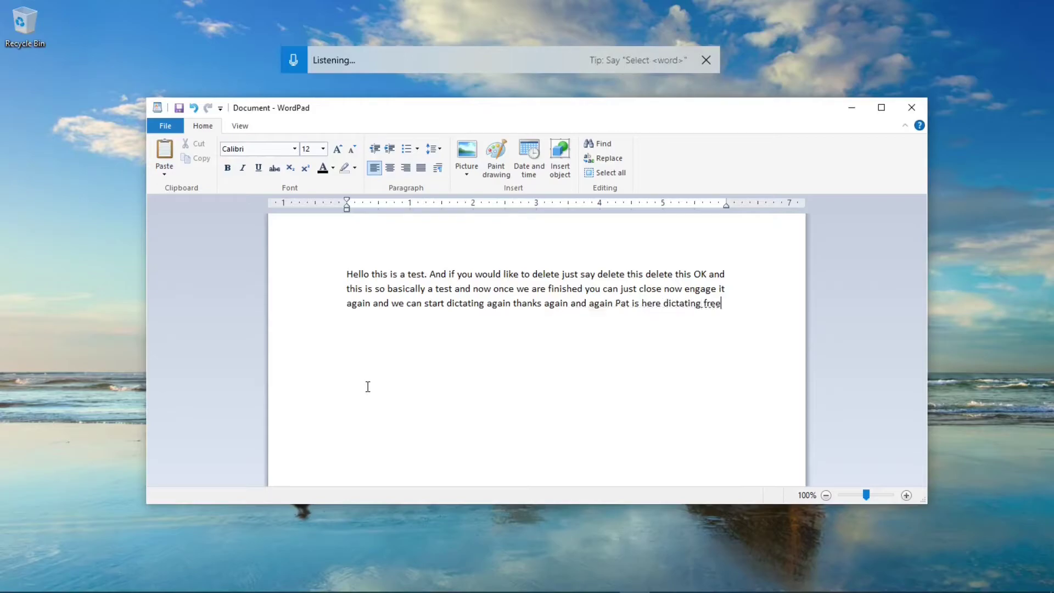
click(705, 59)
Step: Close WordPad and discard the dictated document with Don't Save
click(912, 107)
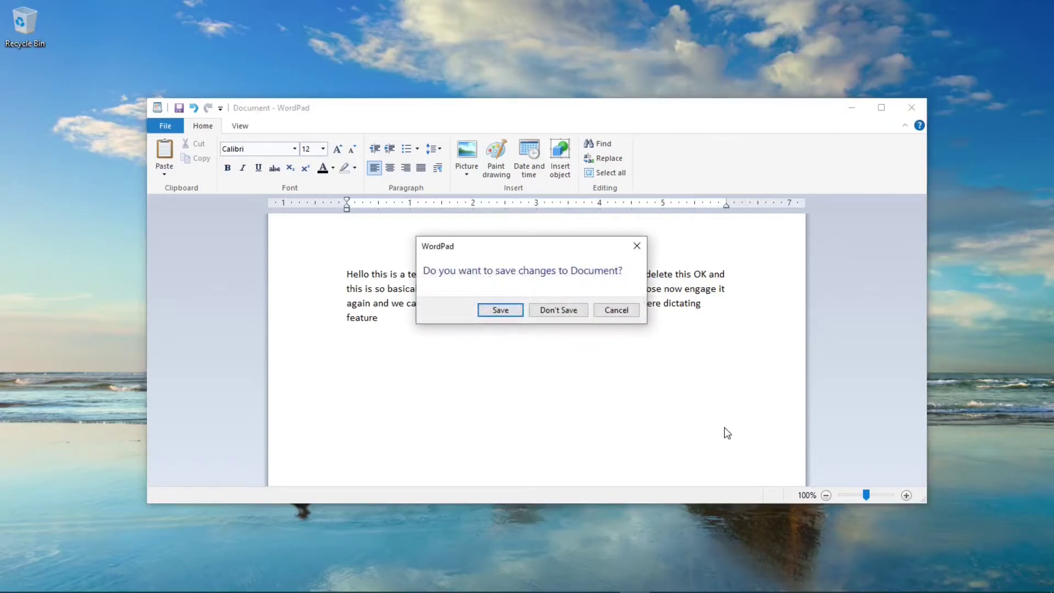
click(559, 310)
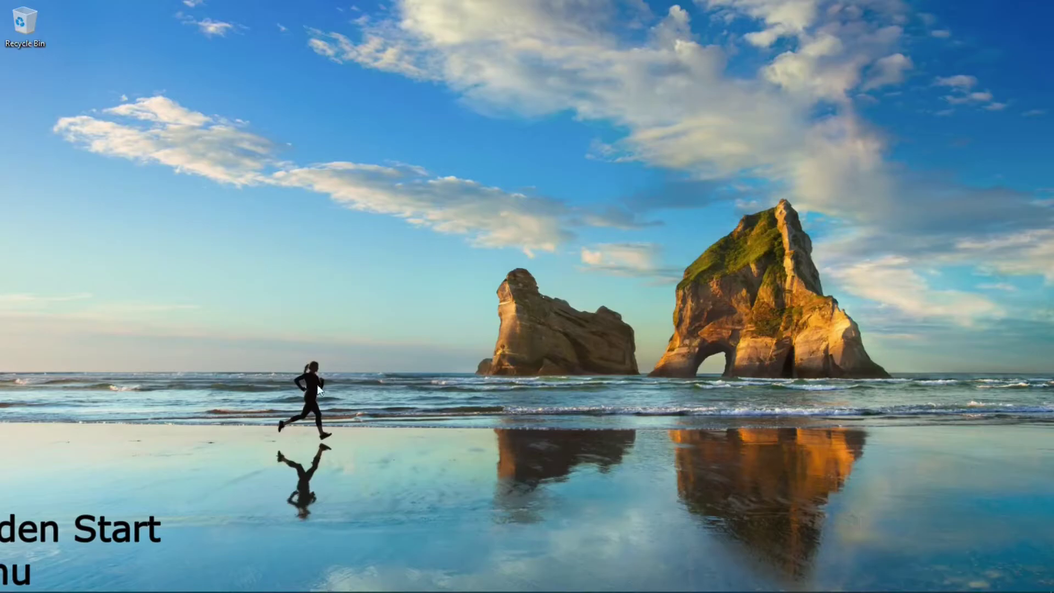
Step: Open the Start menu with the Windows key, then dismiss it by clicking the desktop
key(super)
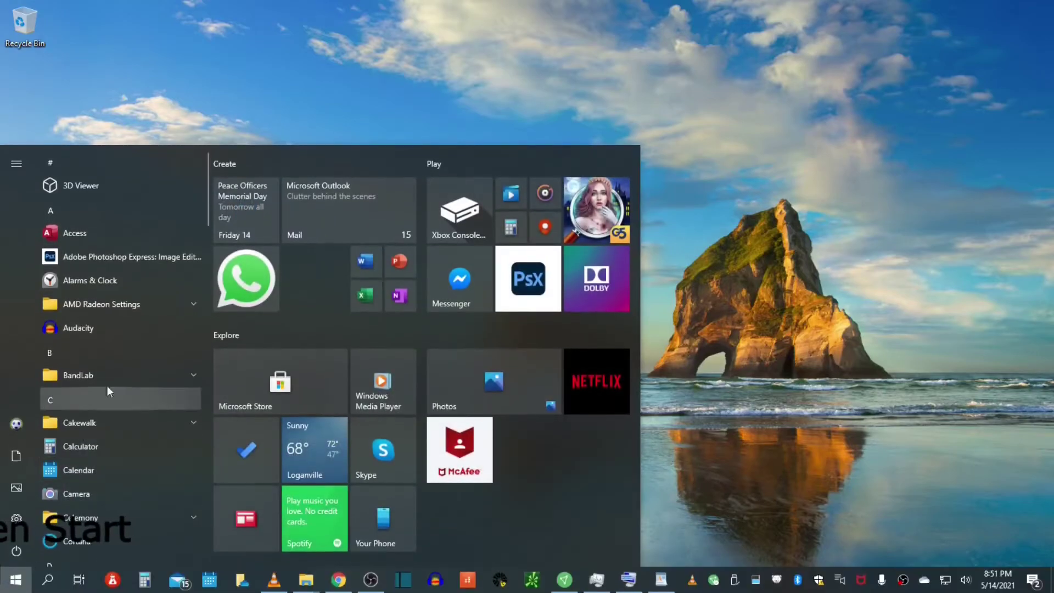
click(832, 402)
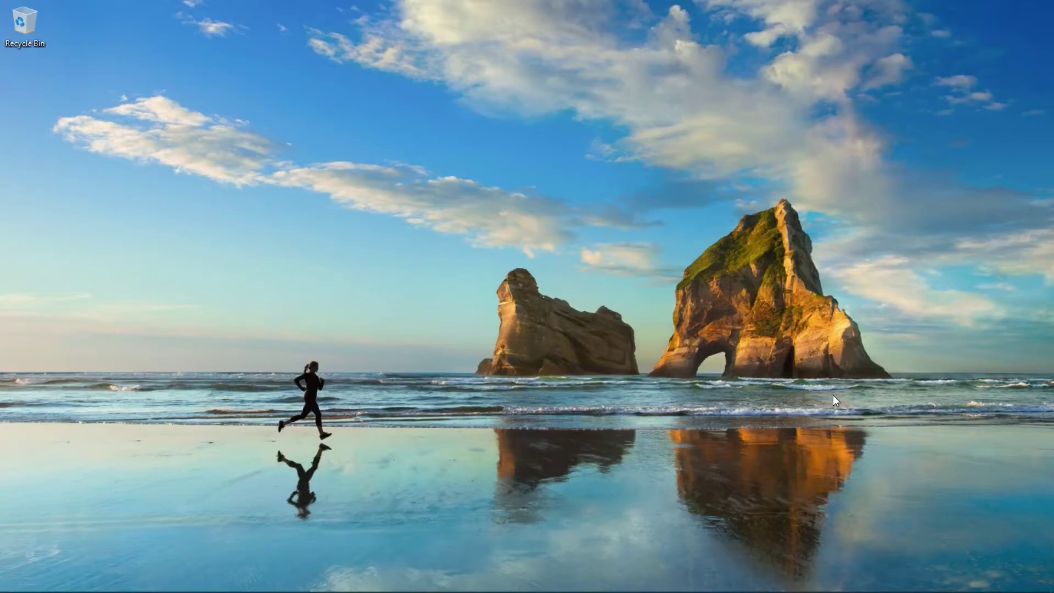
Step: Restore the On-Screen Keyboard, shift it slightly right, and open the Win+X power-user menu
click(600, 581)
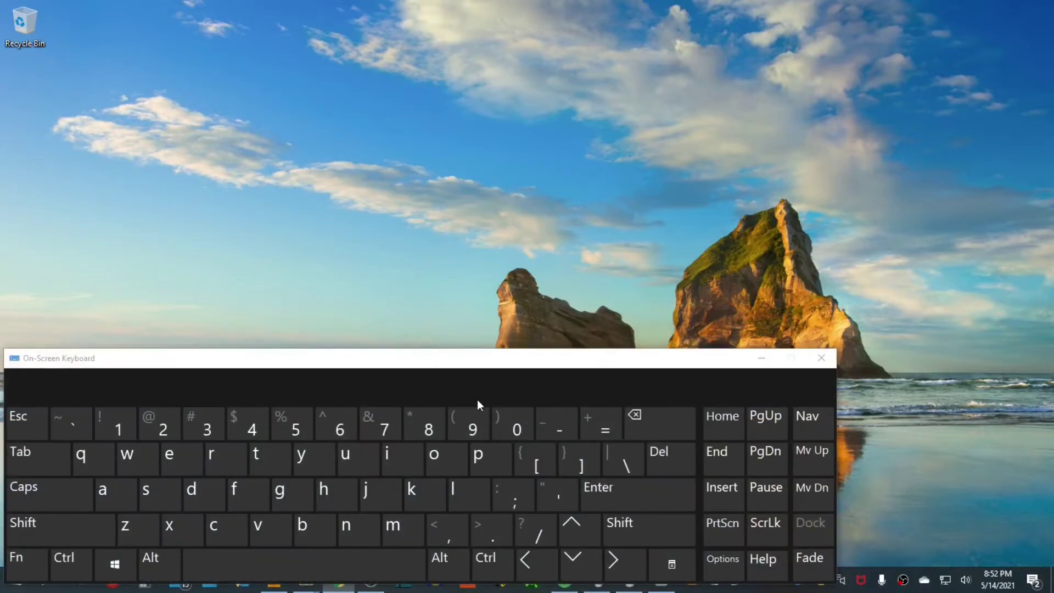
drag(467, 361, 516, 364)
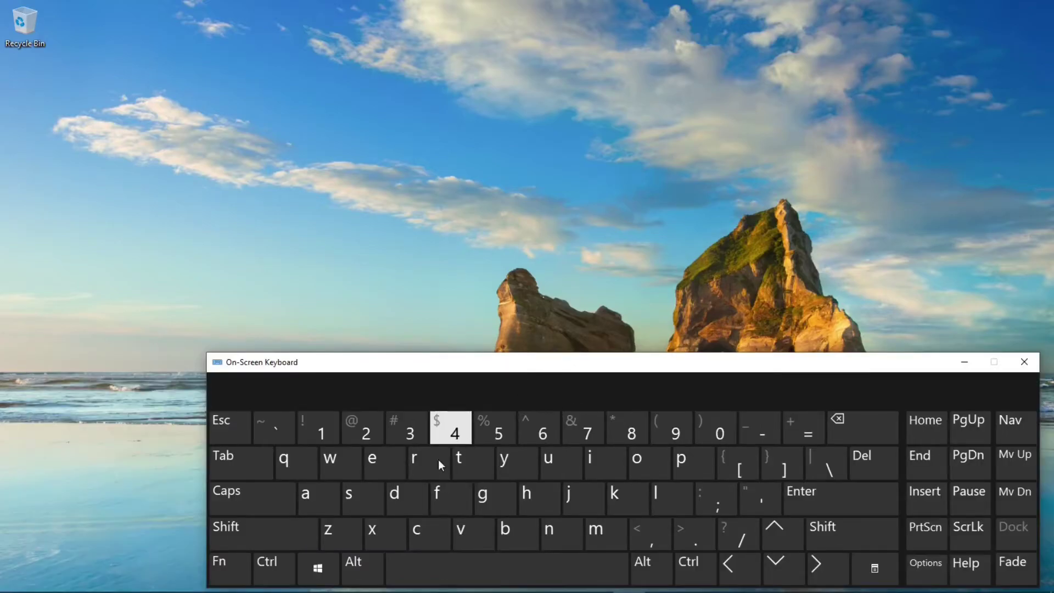
click(318, 569)
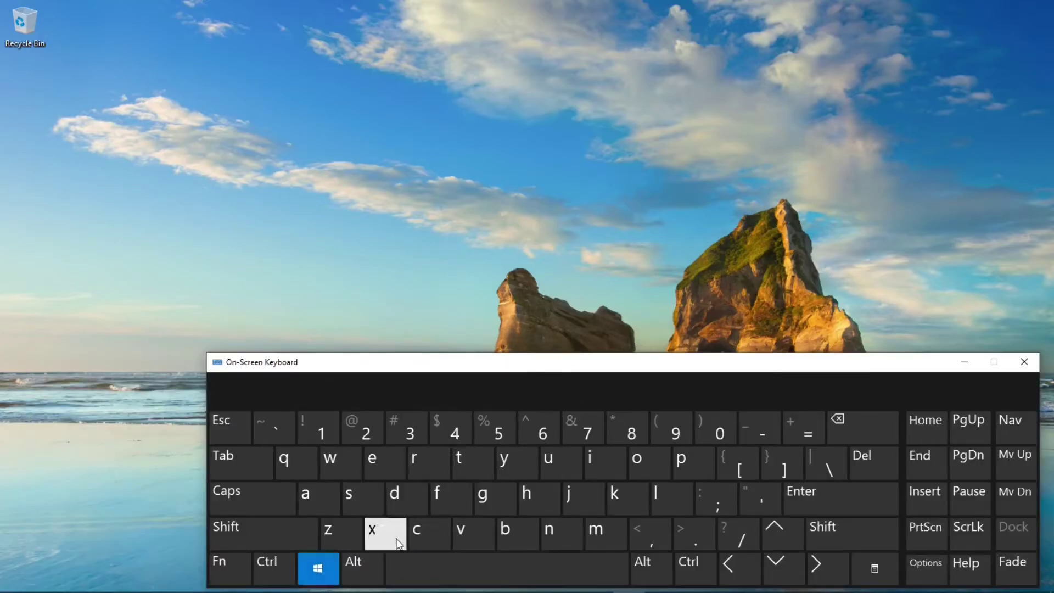
click(385, 534)
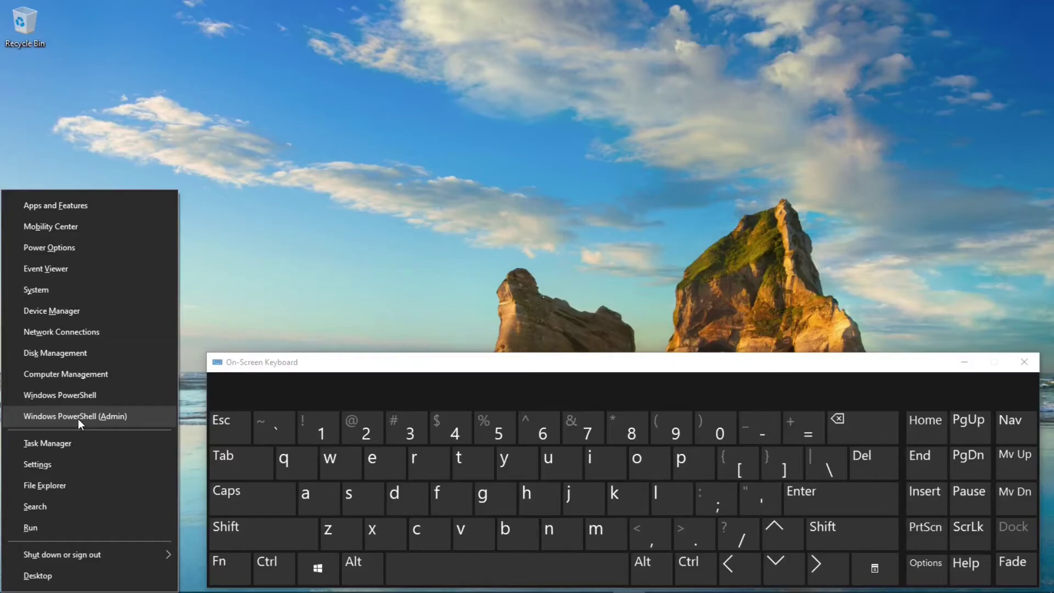
Step: Dismiss the Quick Link menu and minimize the On-Screen Keyboard
click(85, 372)
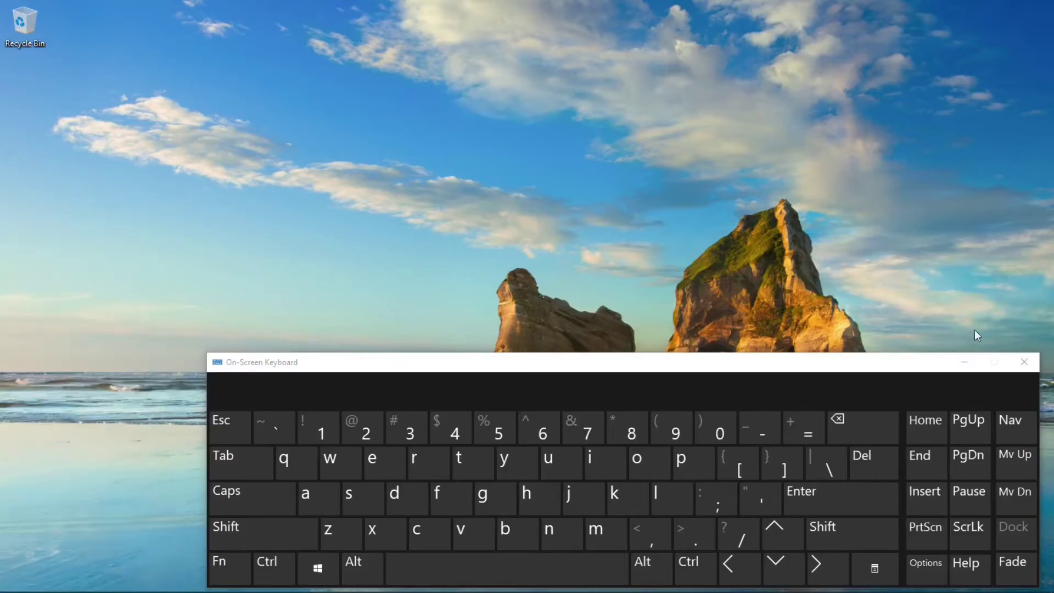
click(966, 364)
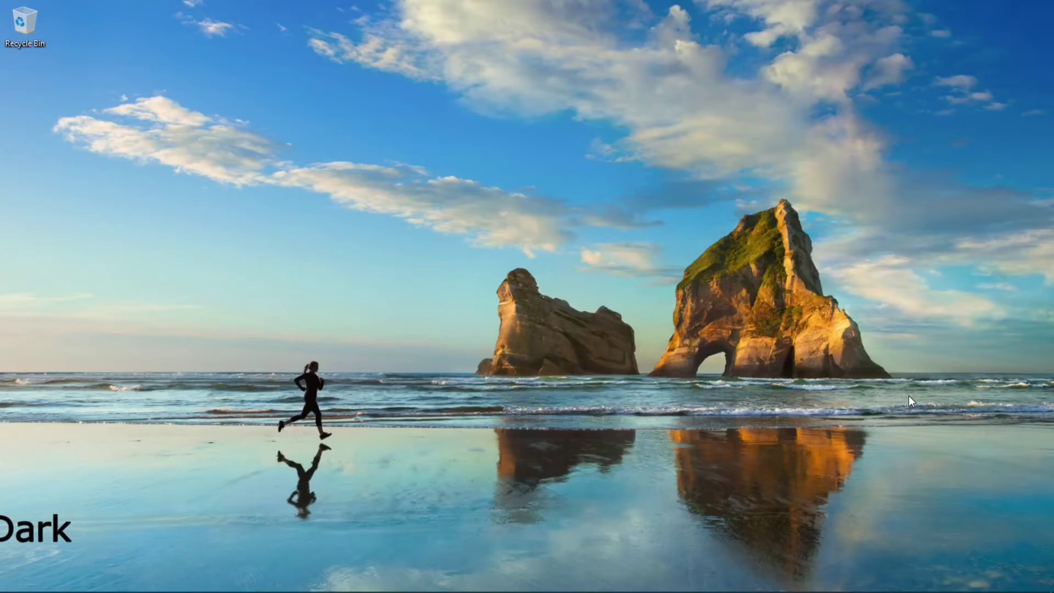
Step: Search for Settings and go to the Personalization Colors page
key(super+s)
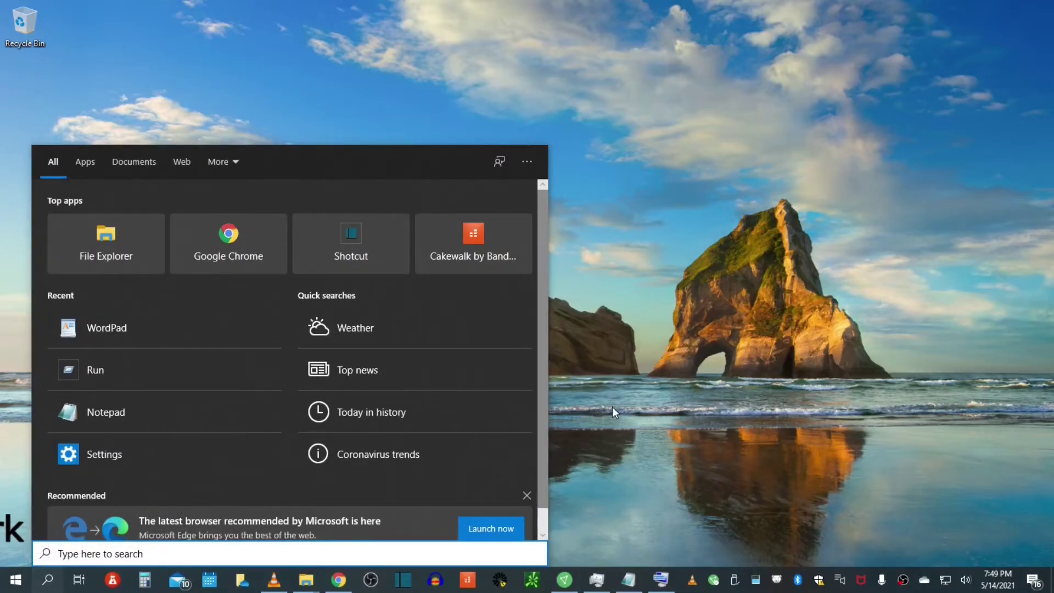
text(settings)
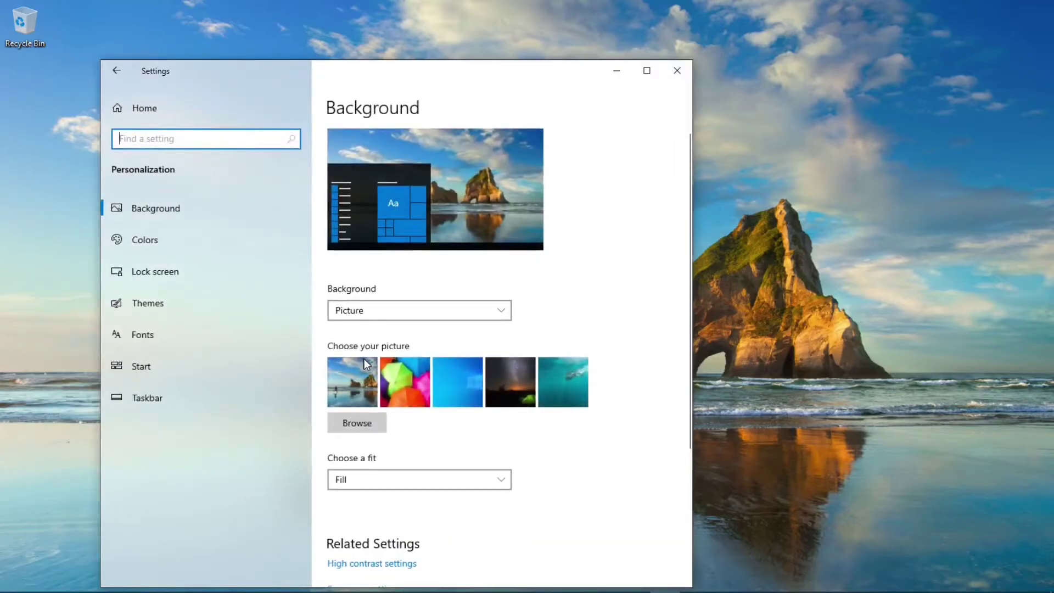
click(144, 240)
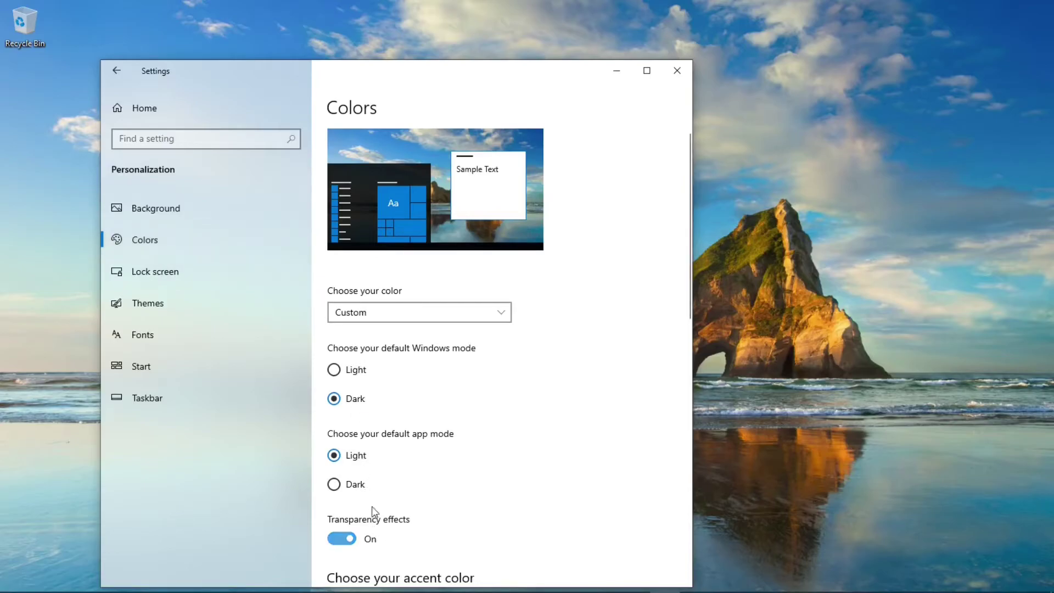
Step: Switch Windows mode to Light and view the Start menu, then switch back to Dark and view it again
scroll(500, 418, down, 3)
scroll(495, 417, up, 3)
click(334, 371)
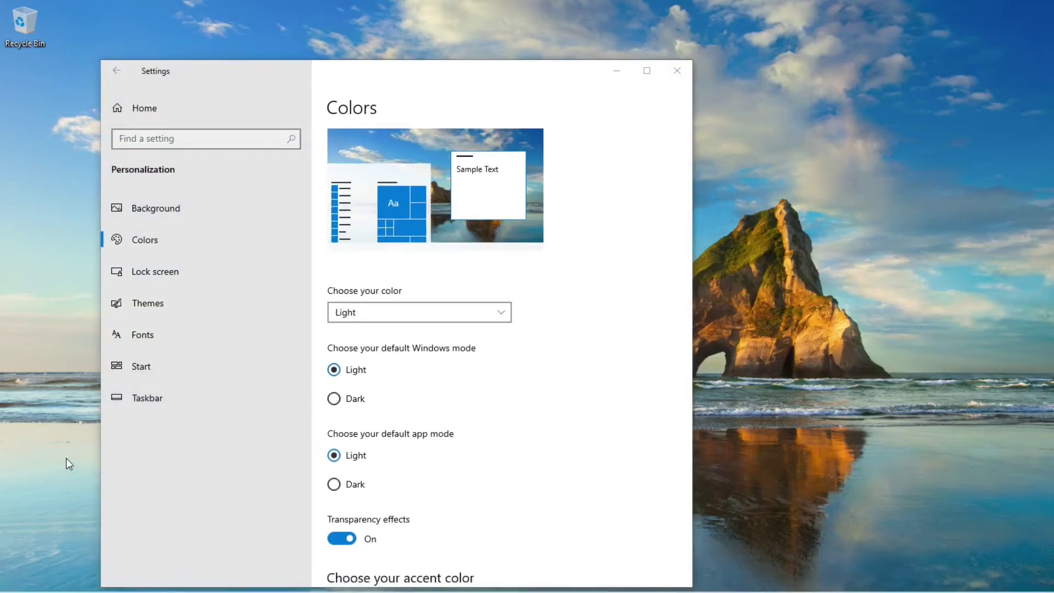
mouse_move(331, 588)
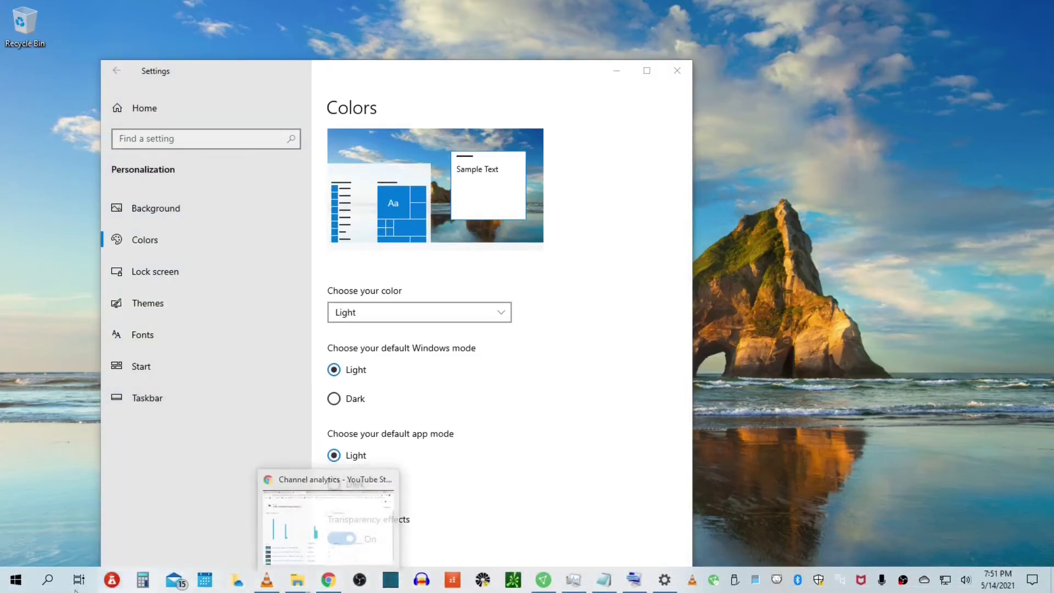
click(16, 580)
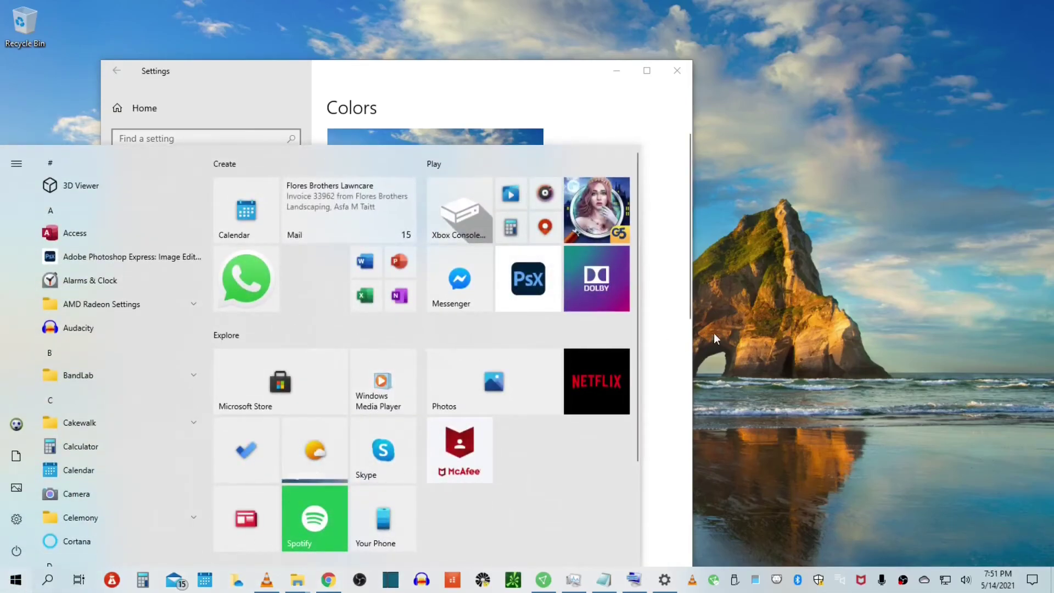
click(687, 354)
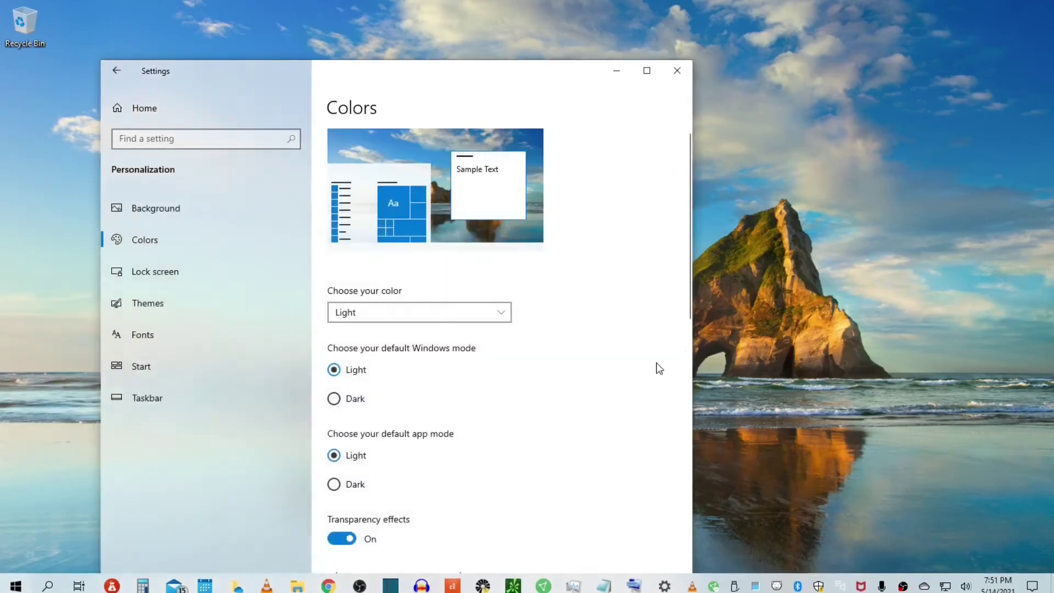
click(333, 399)
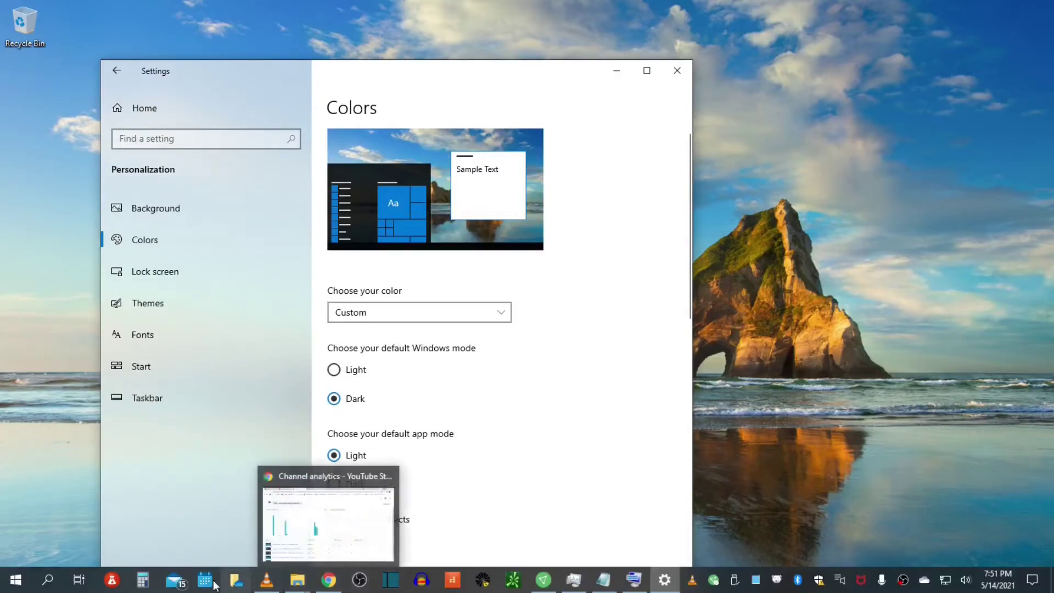
click(16, 580)
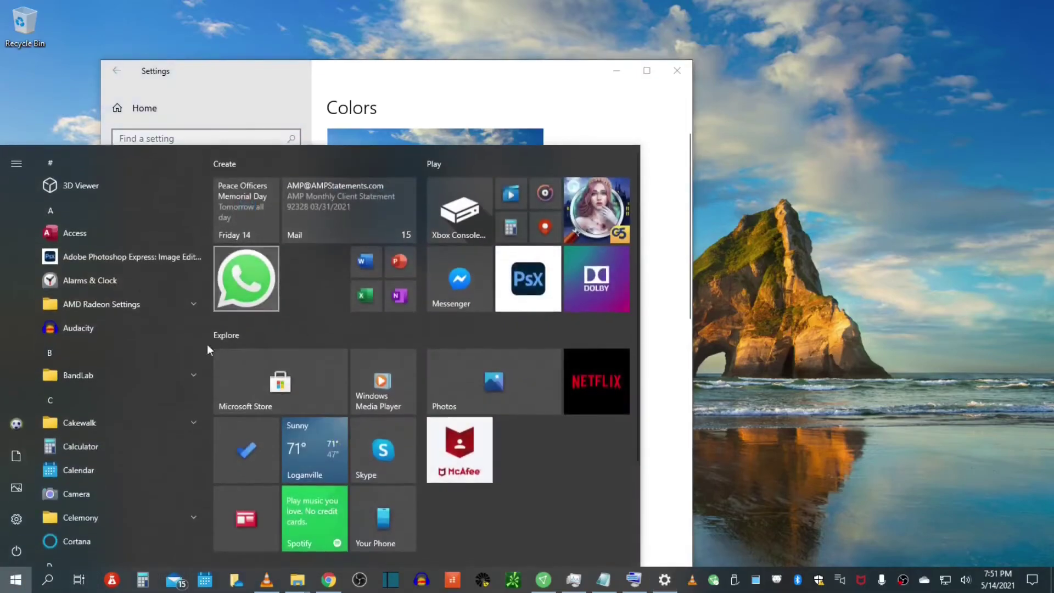
Step: Close the Start menu and view the Win10 Tips and Tricks '21 and Videos folders in dark mode
click(666, 374)
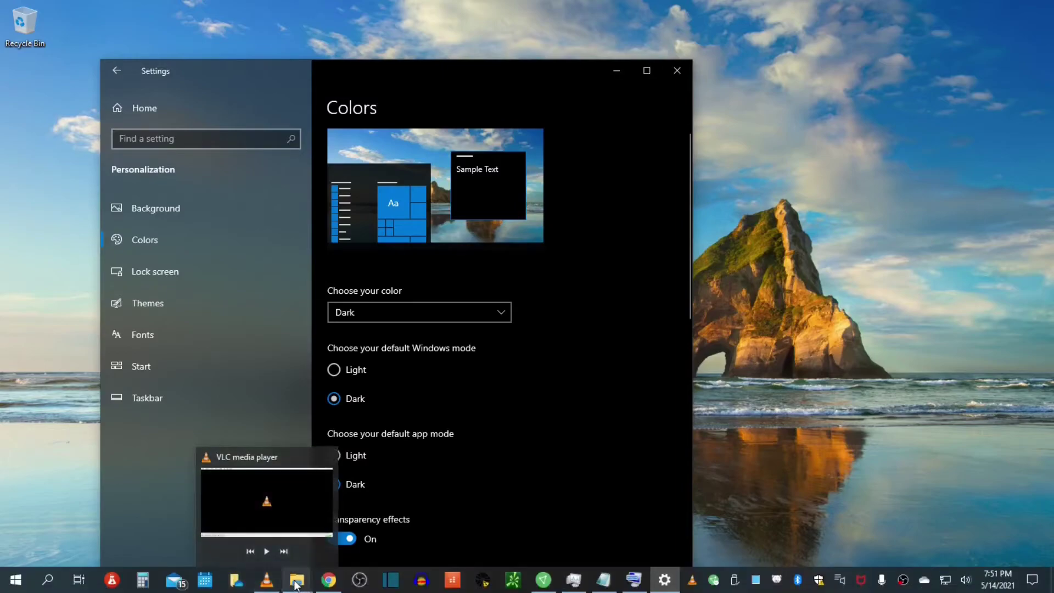
mouse_move(284, 587)
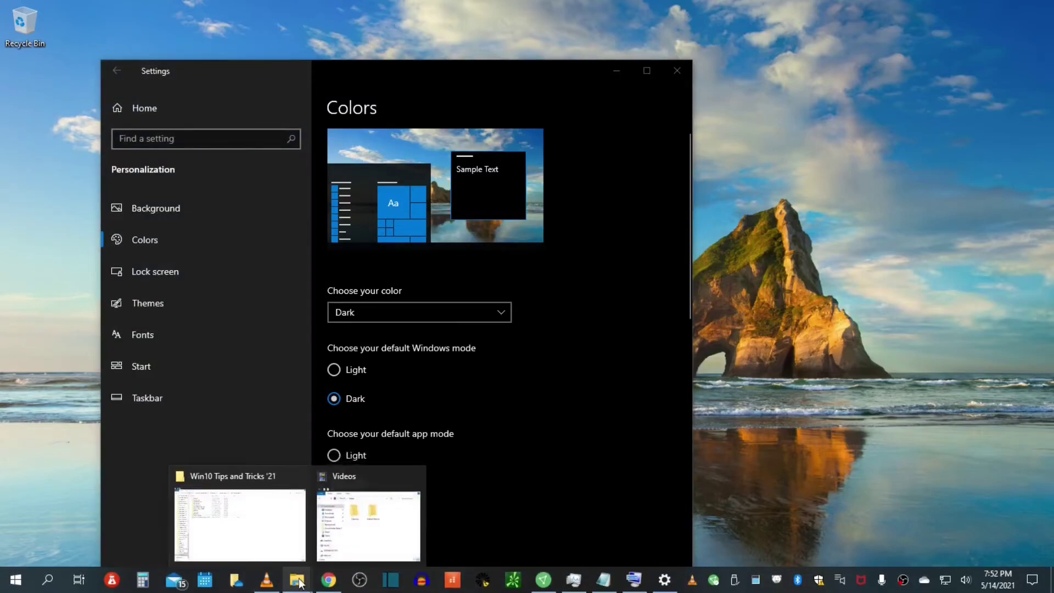
click(264, 527)
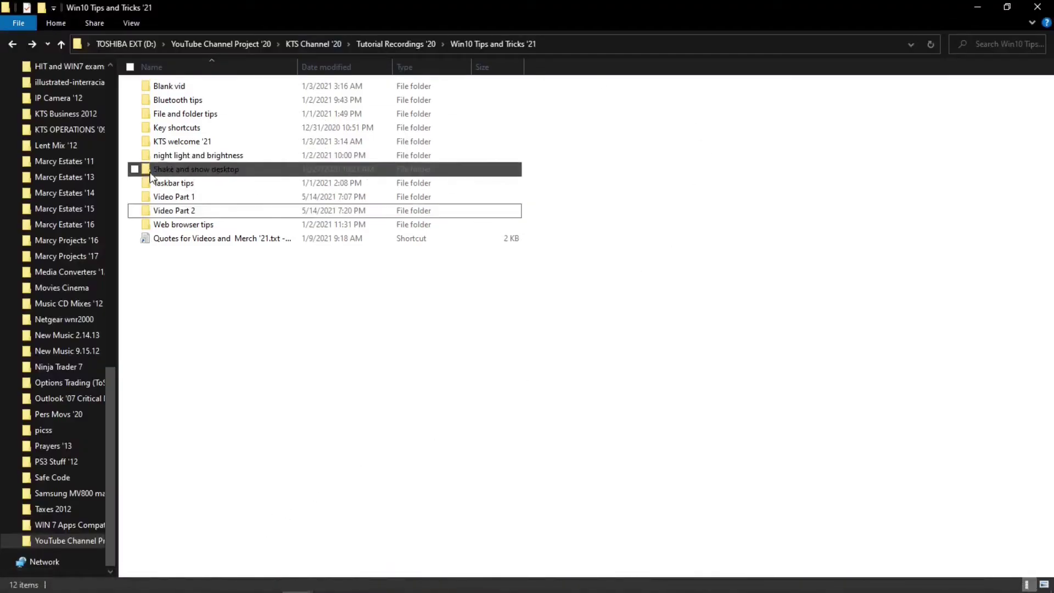
click(978, 7)
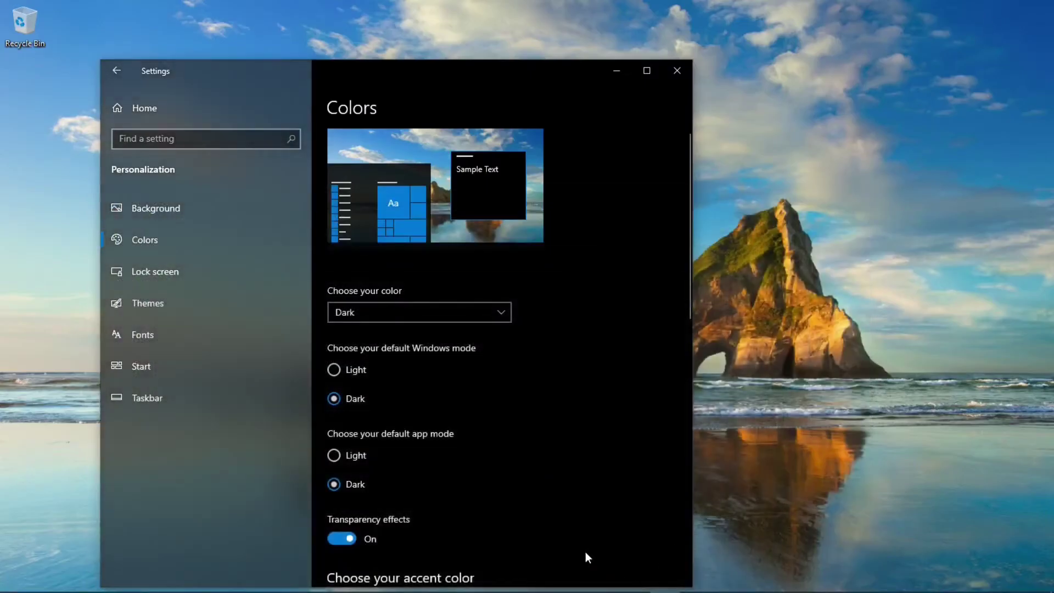
mouse_move(297, 581)
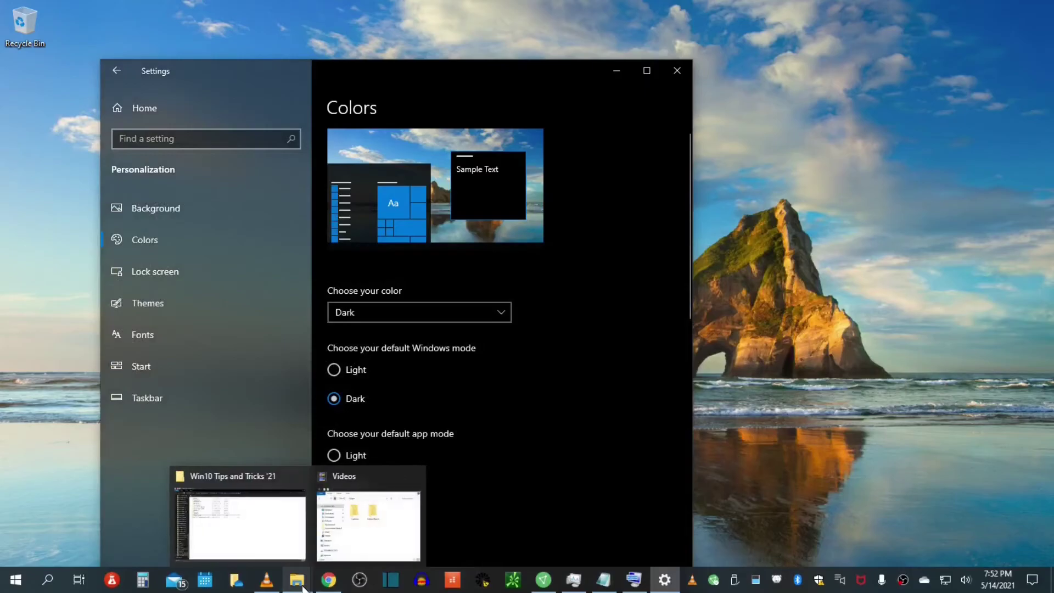
click(379, 552)
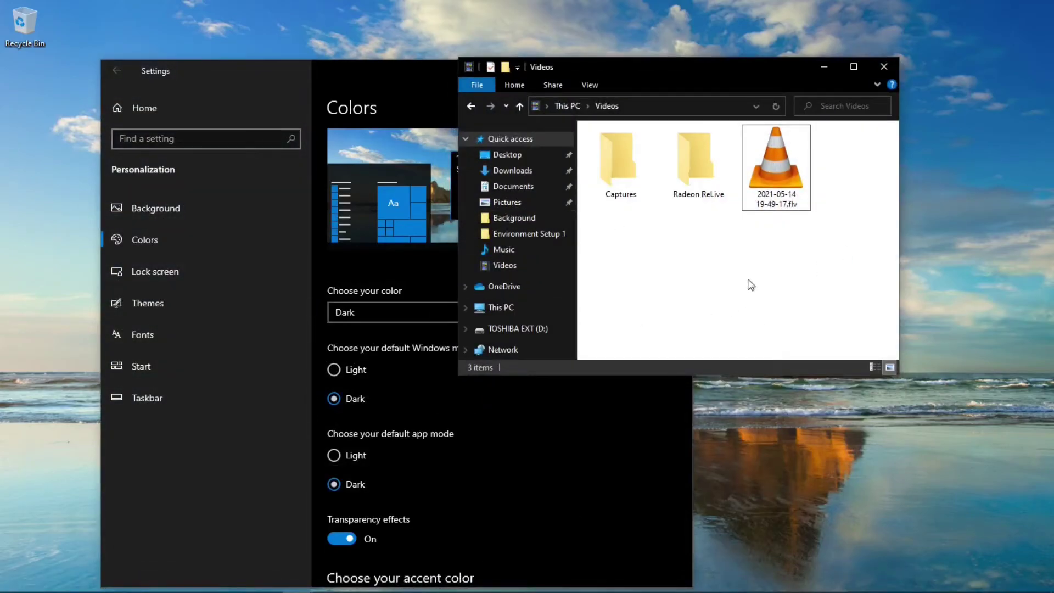
Step: Minimize the Videos window, set Windows mode to Dark, and check the Custom colour preset list
click(825, 66)
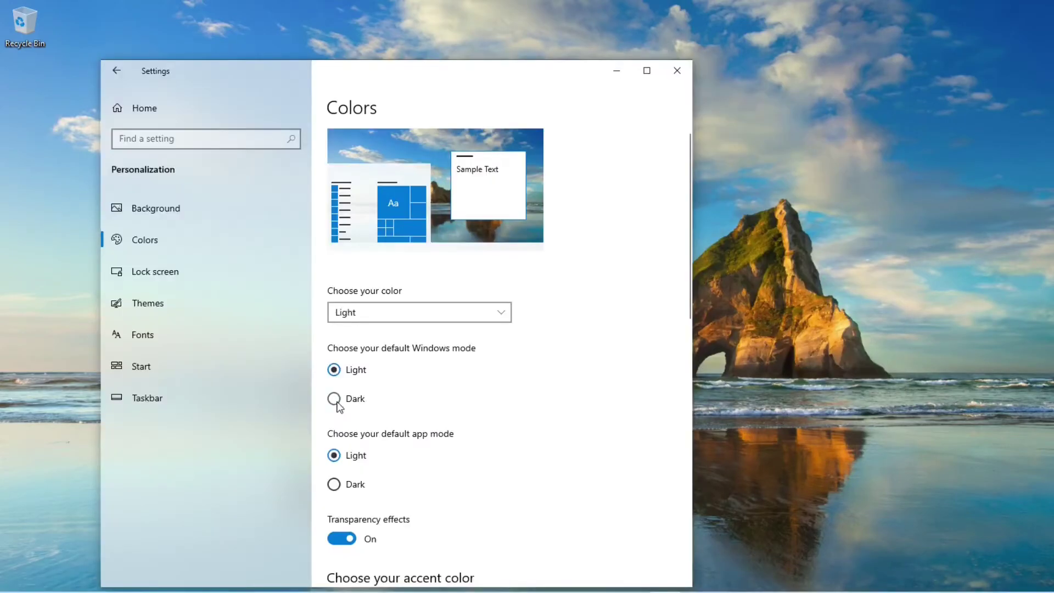
click(334, 399)
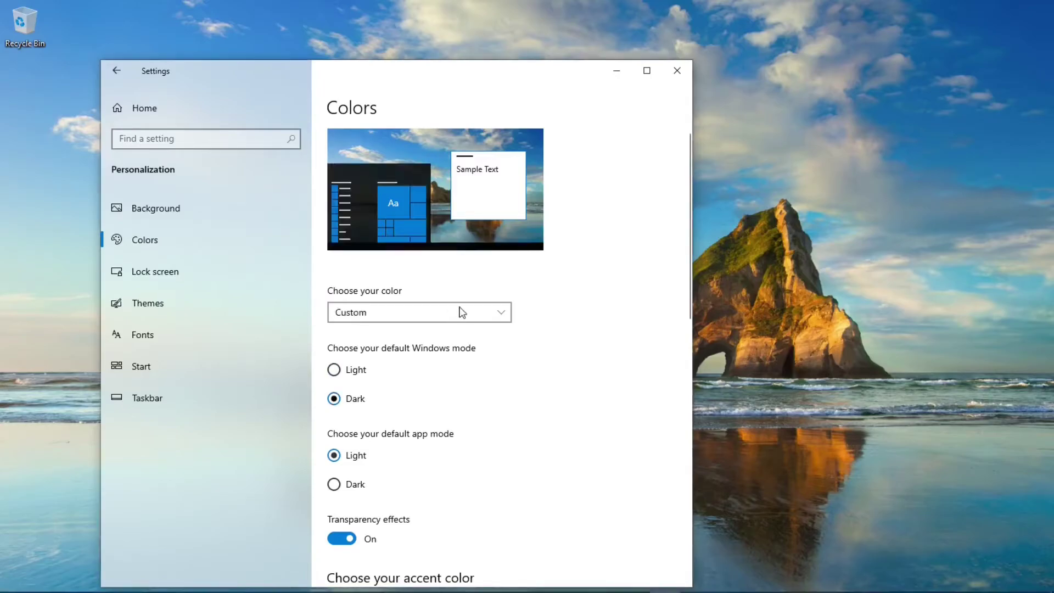
click(462, 312)
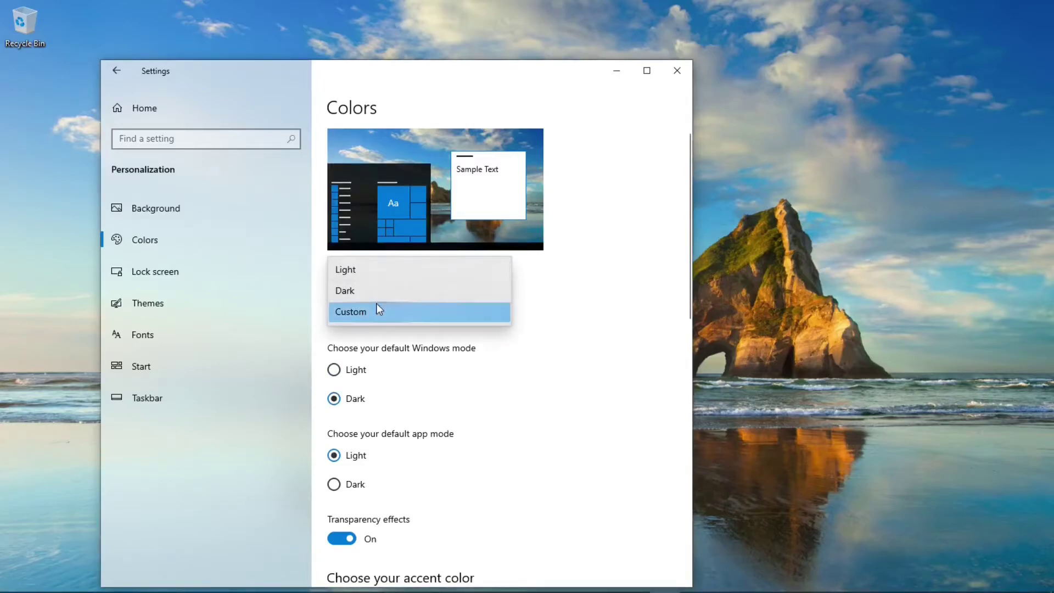
click(619, 370)
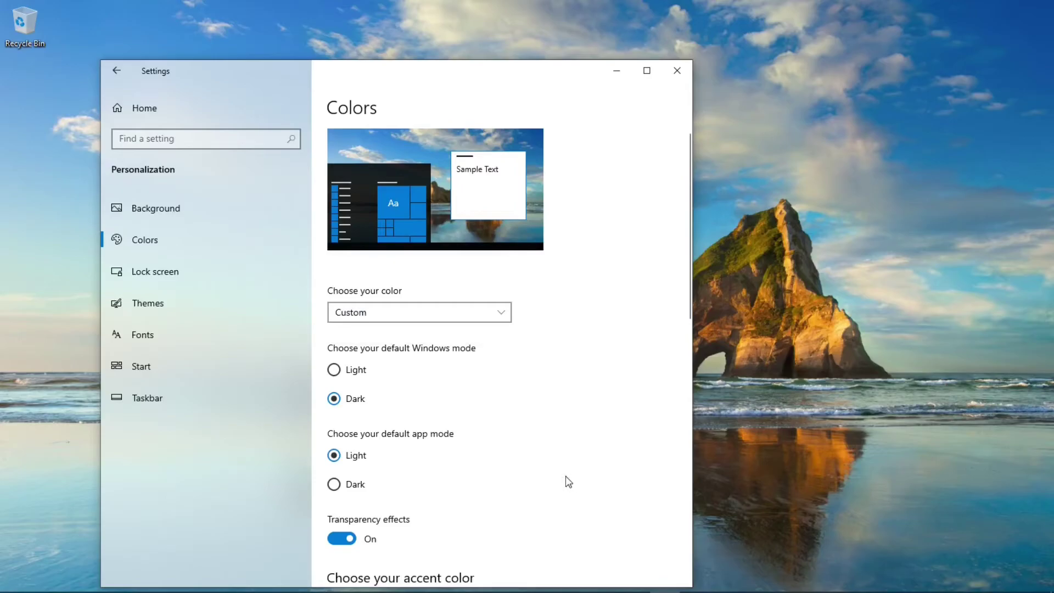
Step: Look through the accent colour grid, then close Settings
scroll(559, 471, down, 5)
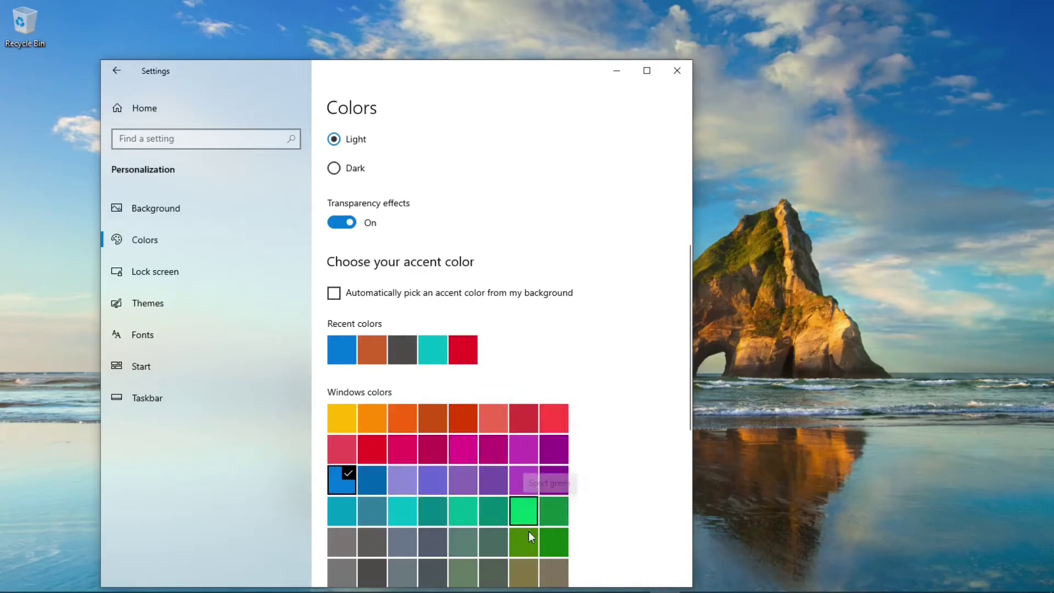
scroll(529, 532, down, 3)
scroll(395, 472, up, 8)
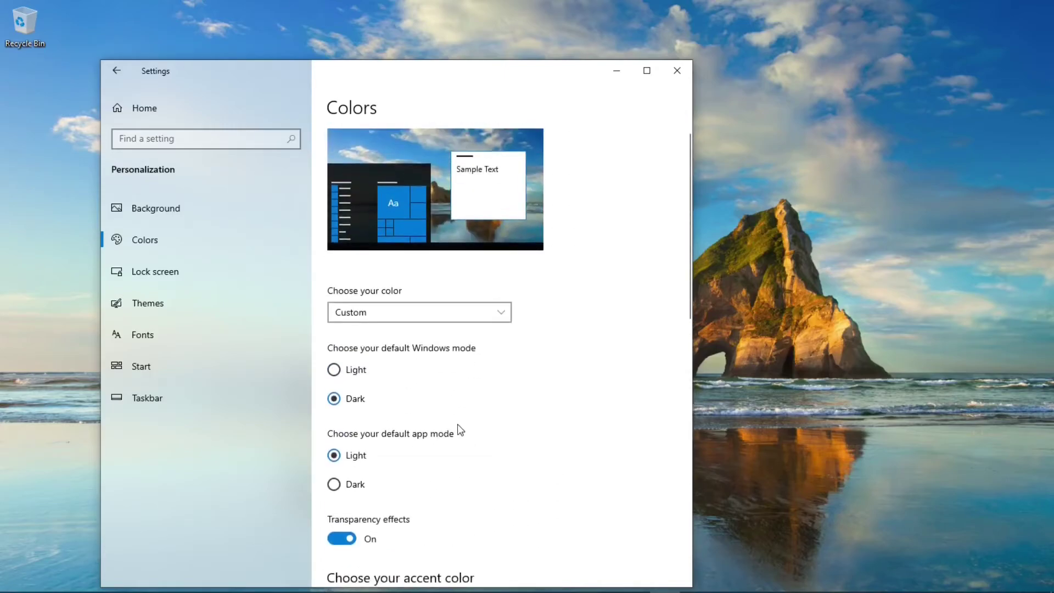
click(677, 70)
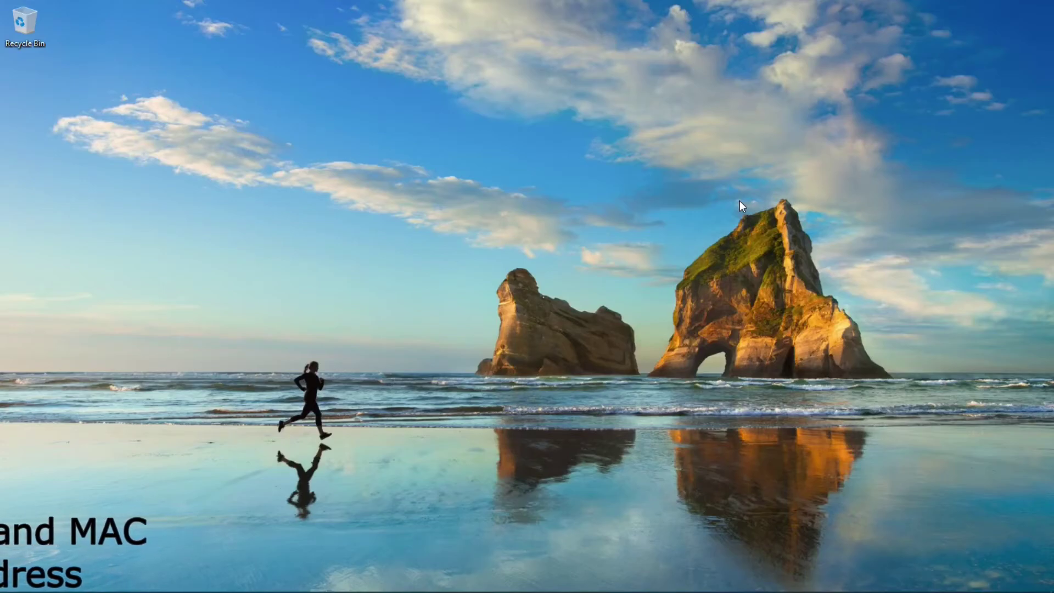
Step: Launch Command Prompt by entering cmd in the Run dialog
click(47, 590)
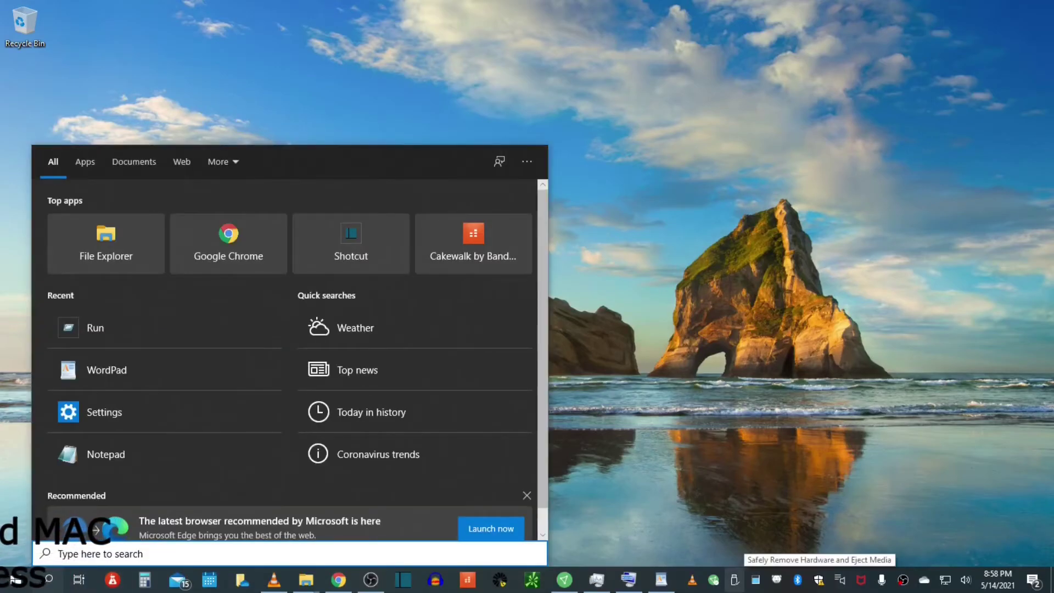
key(super+r)
text(c)
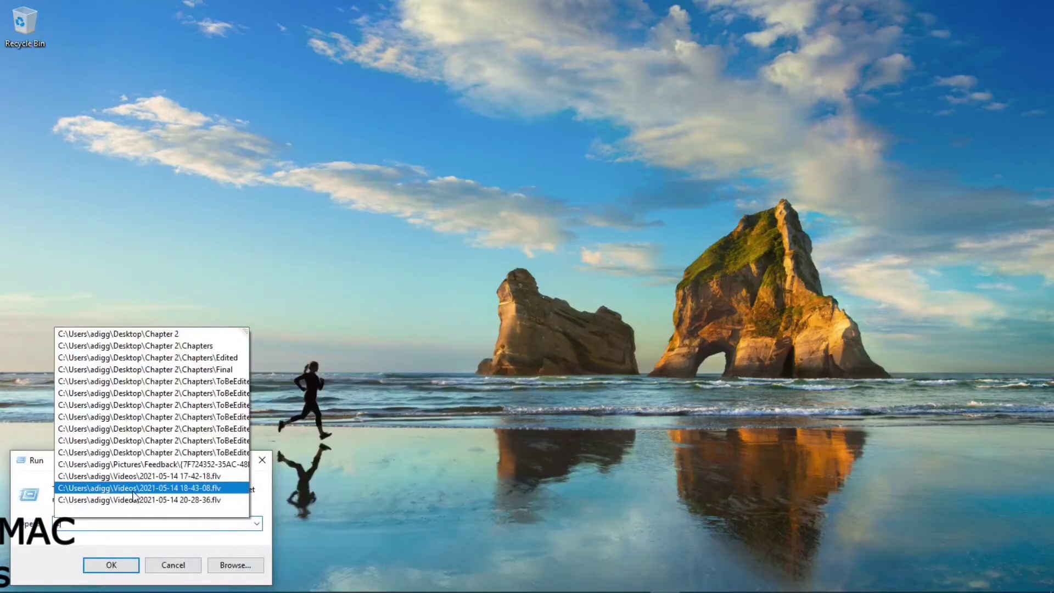
text(md)
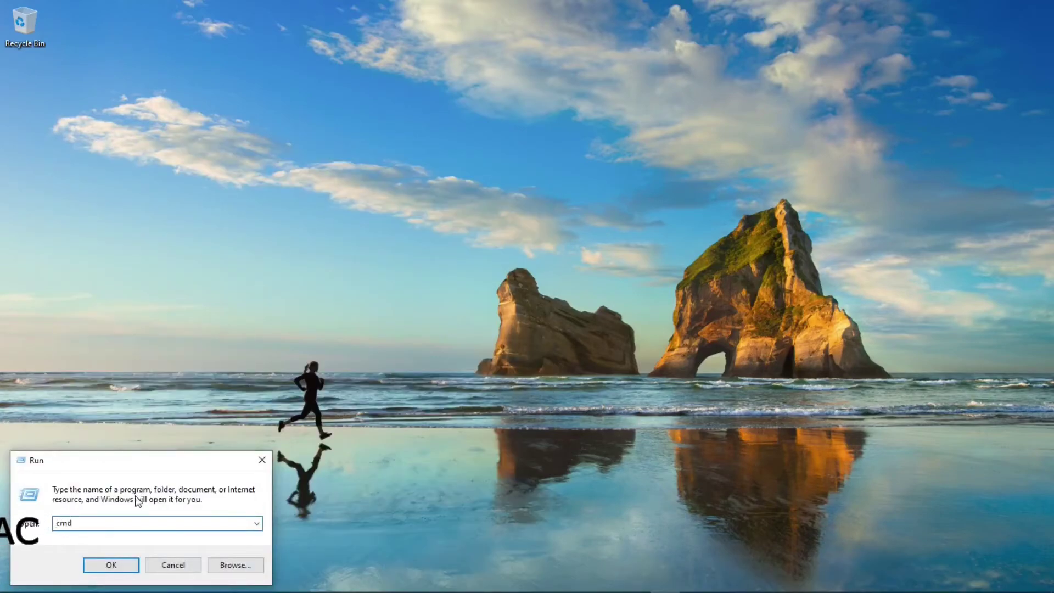
key(Return)
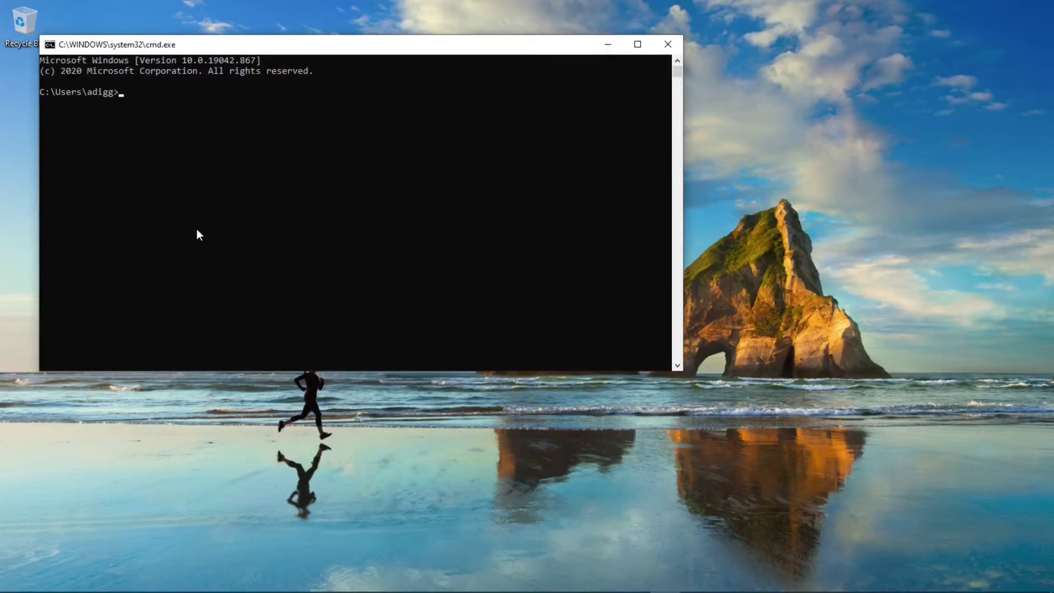
Step: Run ipconfig /all in a maximized console and scroll through the adapter listing
text(ipconfig /all)
key(Return)
key(super+Up)
scroll(503, 346, down, 10)
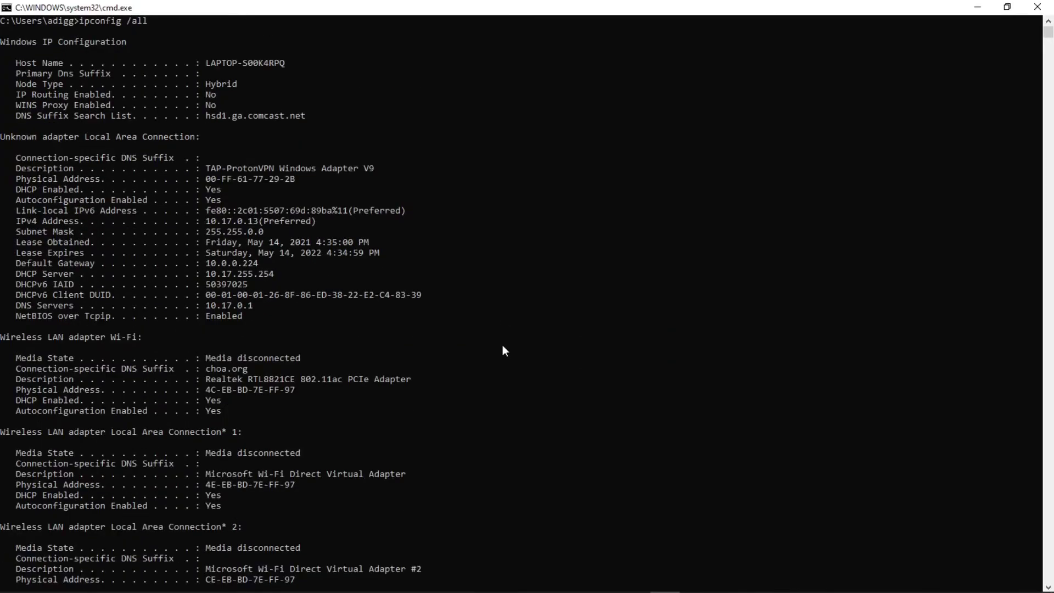
scroll(503, 346, down, 1)
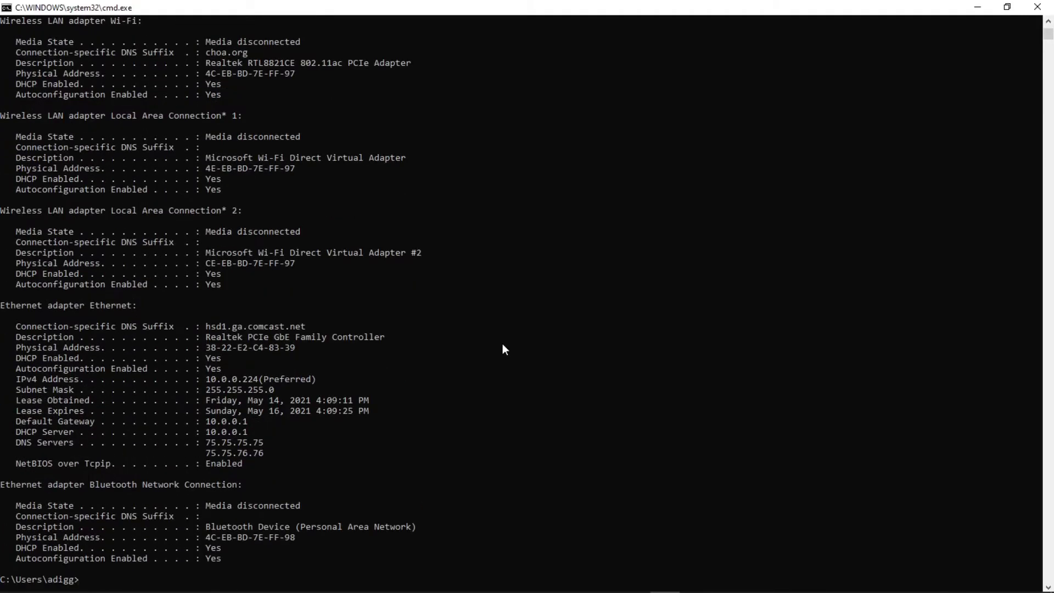
scroll(506, 352, down, 2)
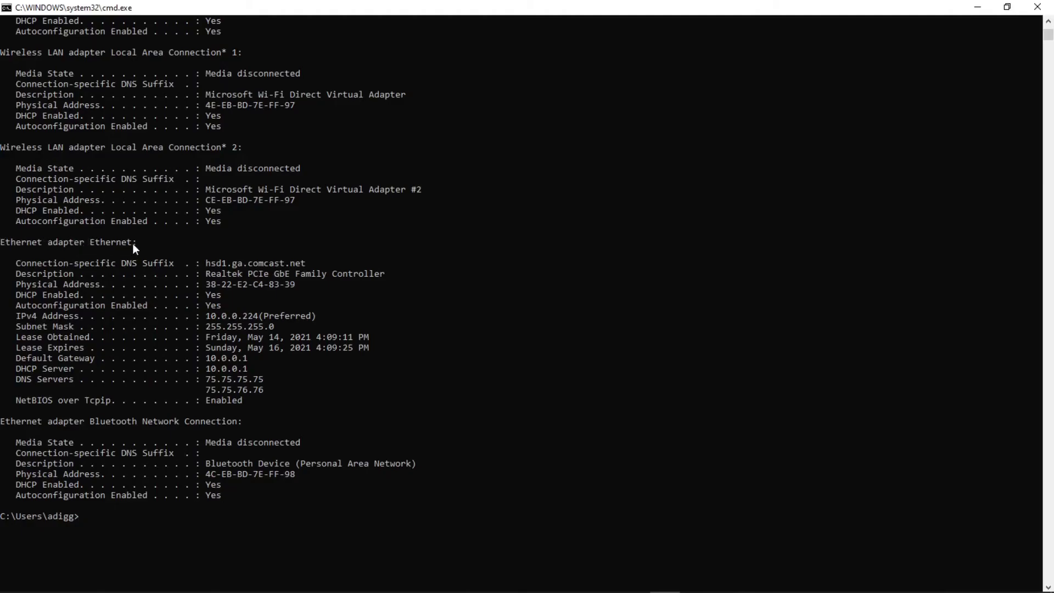
Step: Highlight the IPv4 address 10.0.0.224, then copy the MAC address CE-EB-BD-7E-FF-97
drag(145, 243, 96, 242)
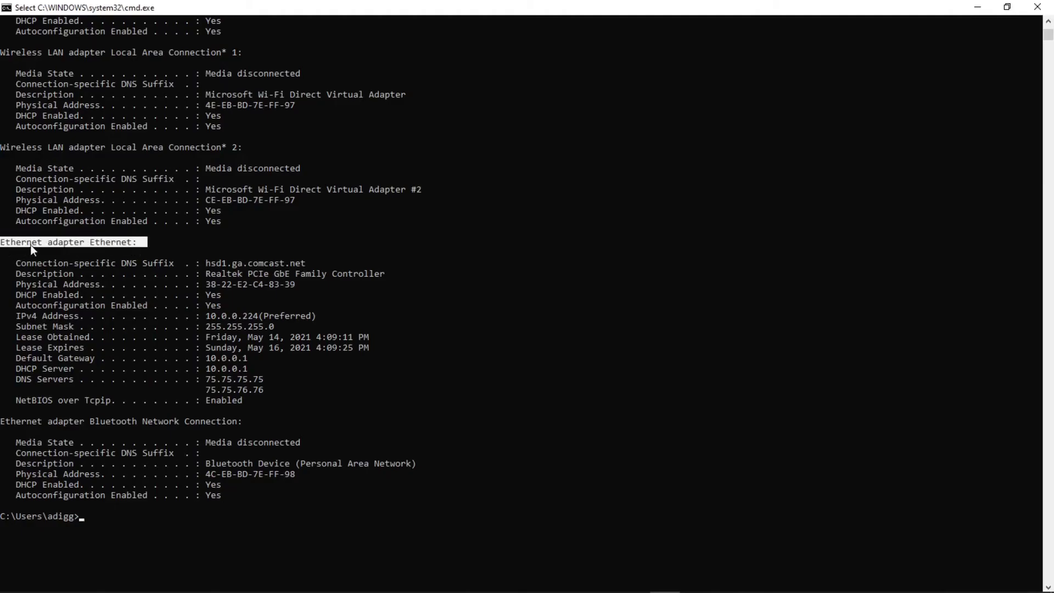
click(559, 400)
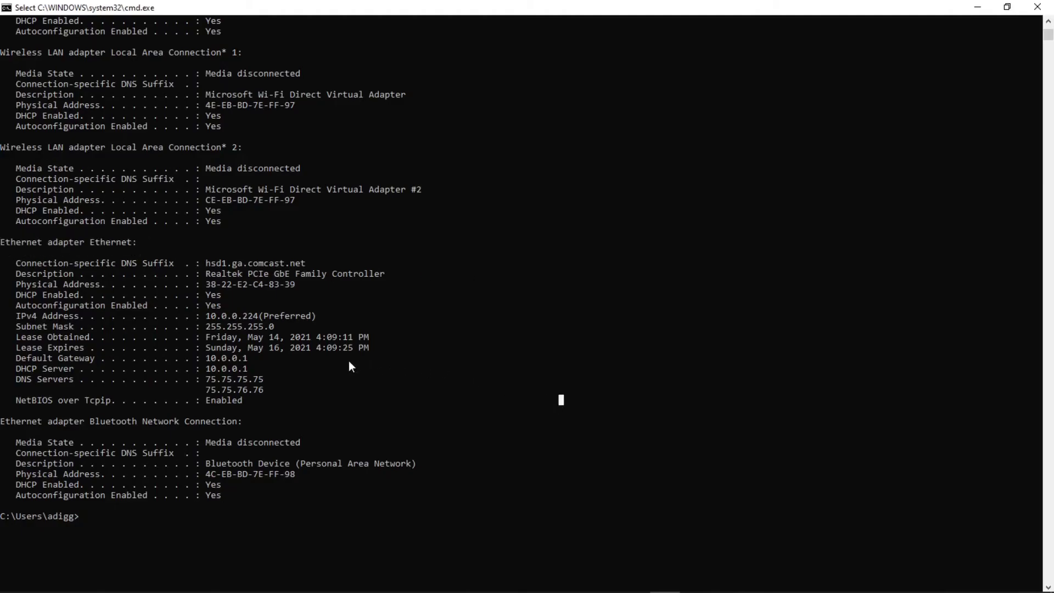
click(20, 316)
drag(207, 316, 231, 316)
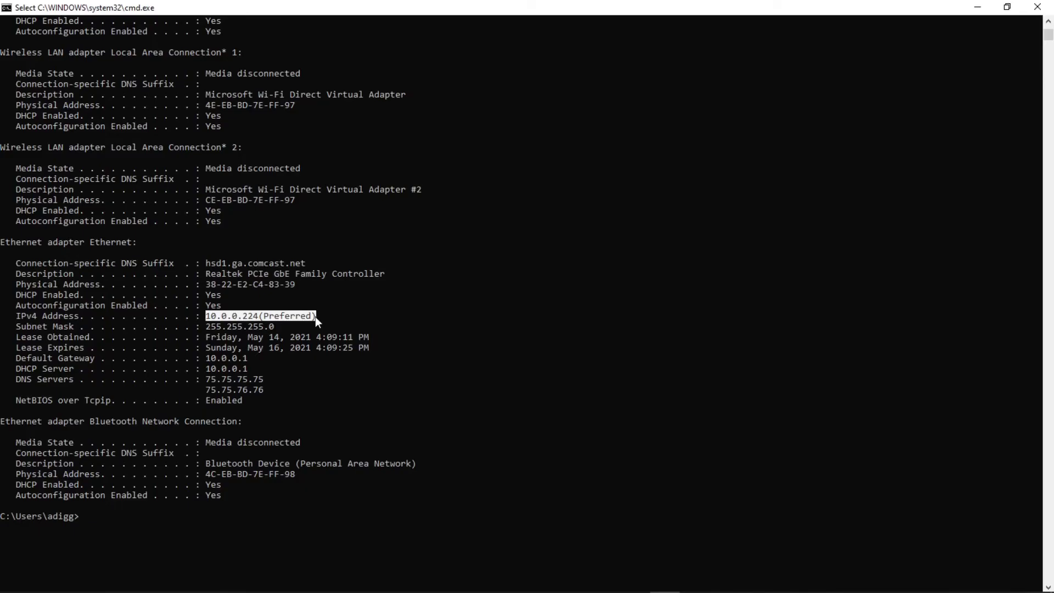
click(573, 362)
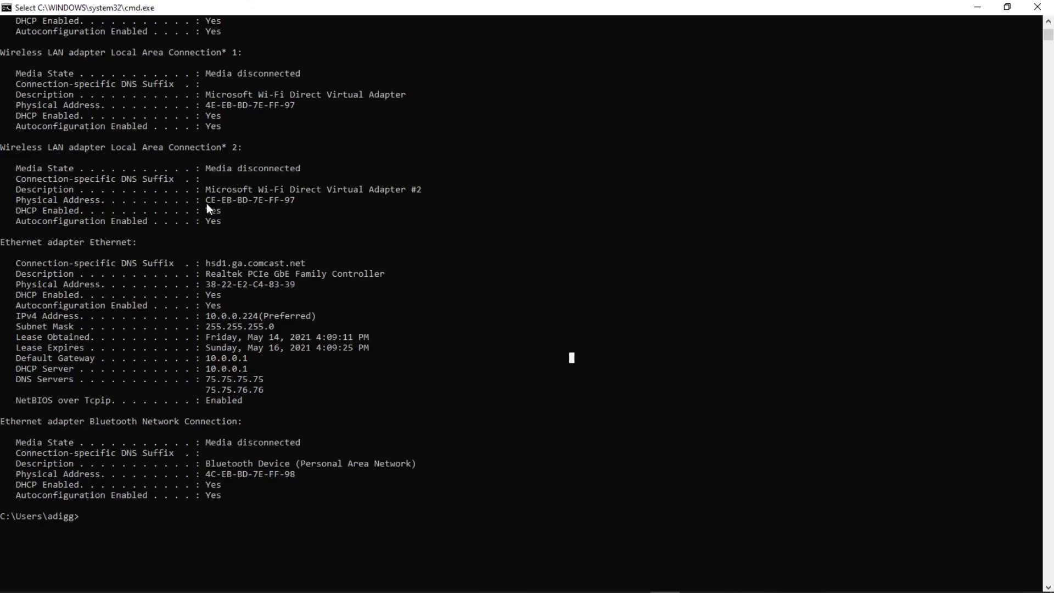
click(14, 199)
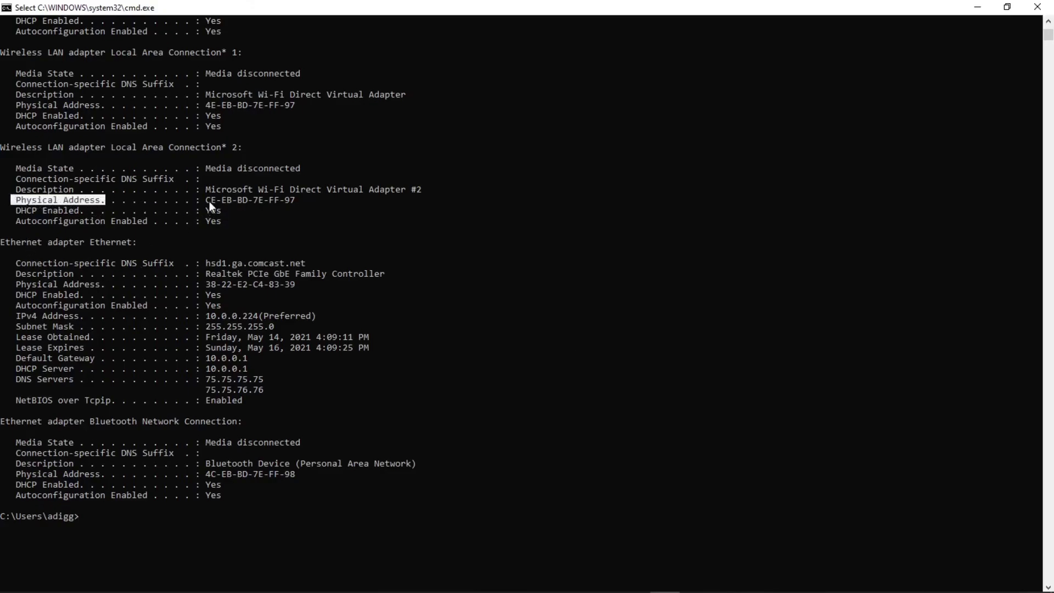
drag(207, 200, 296, 195)
key(ctrl+c)
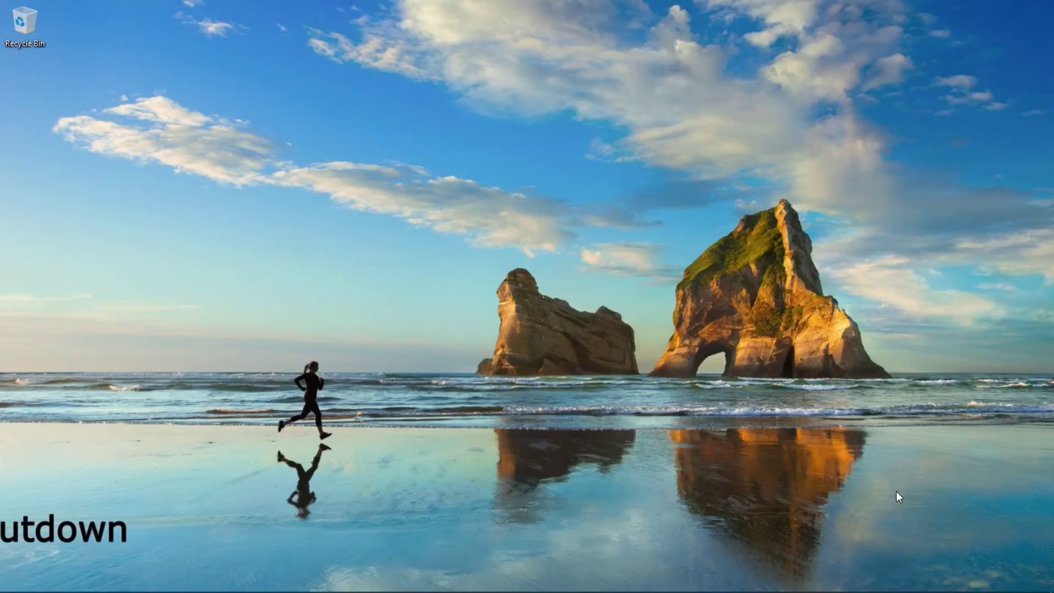
Step: Select the %windir%\System32\SlideToShutDown.exe path line in WordPad, then minimize WordPad
mouse_move(642, 592)
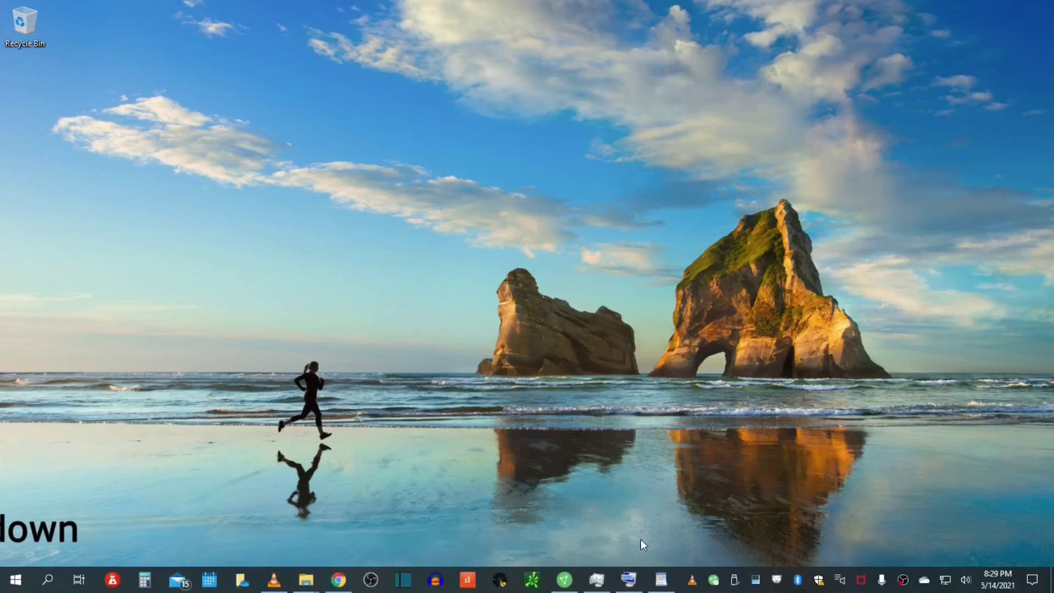
click(660, 525)
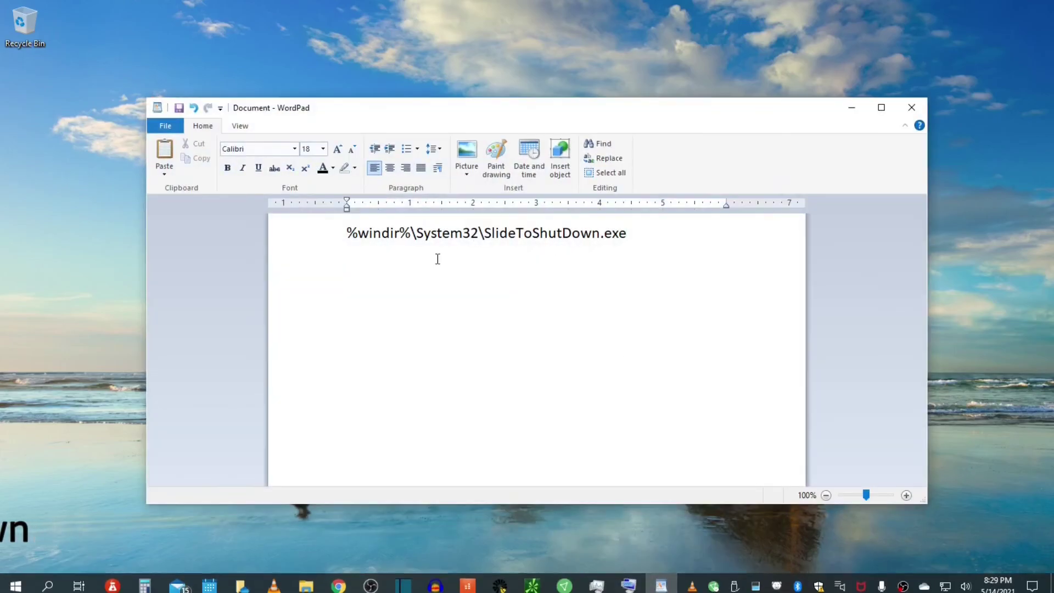
double_click(583, 235)
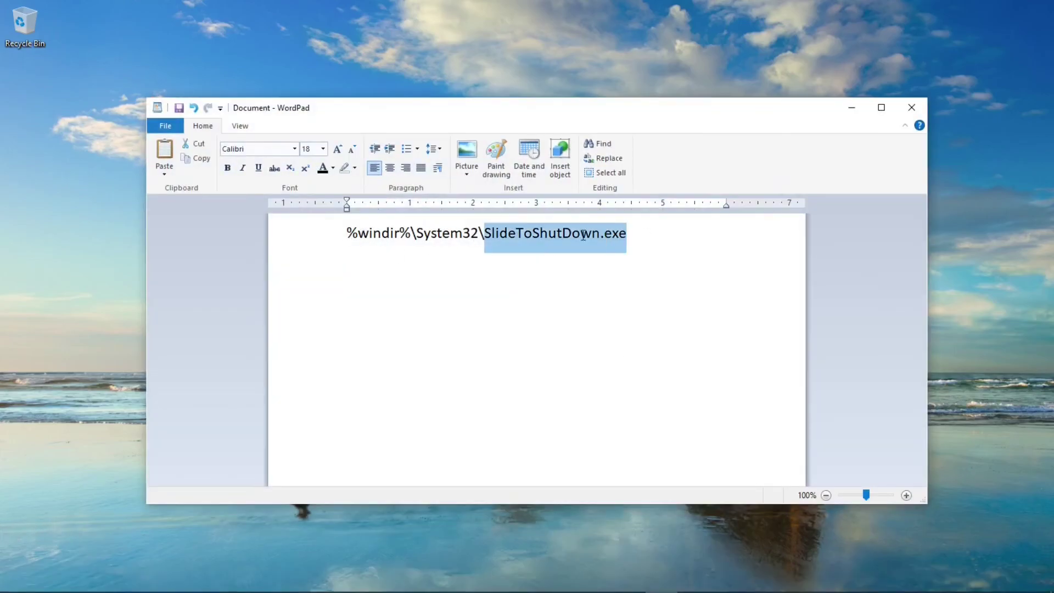
drag(583, 235, 351, 237)
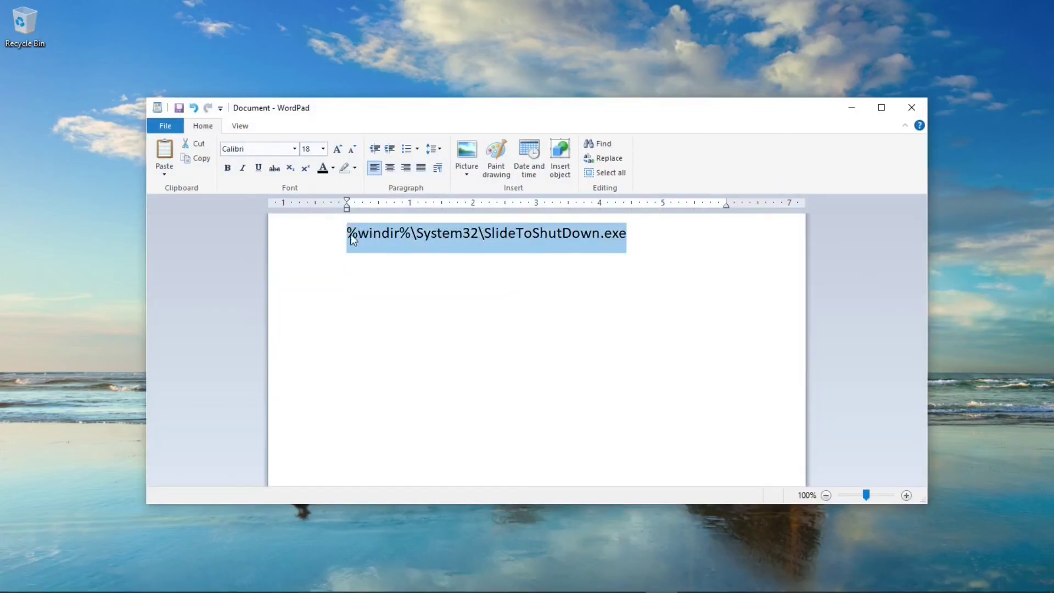
click(852, 109)
Step: Run the SlideToShutDown.exe path from the Run dialog to show the slide-to-shut-down screen
key(super+s)
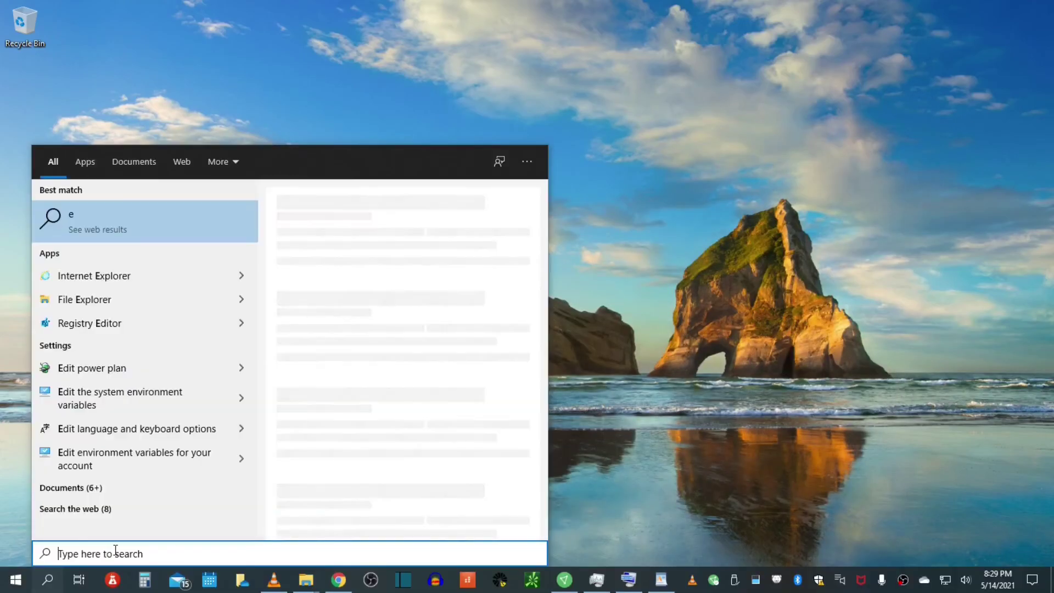
text(ru)
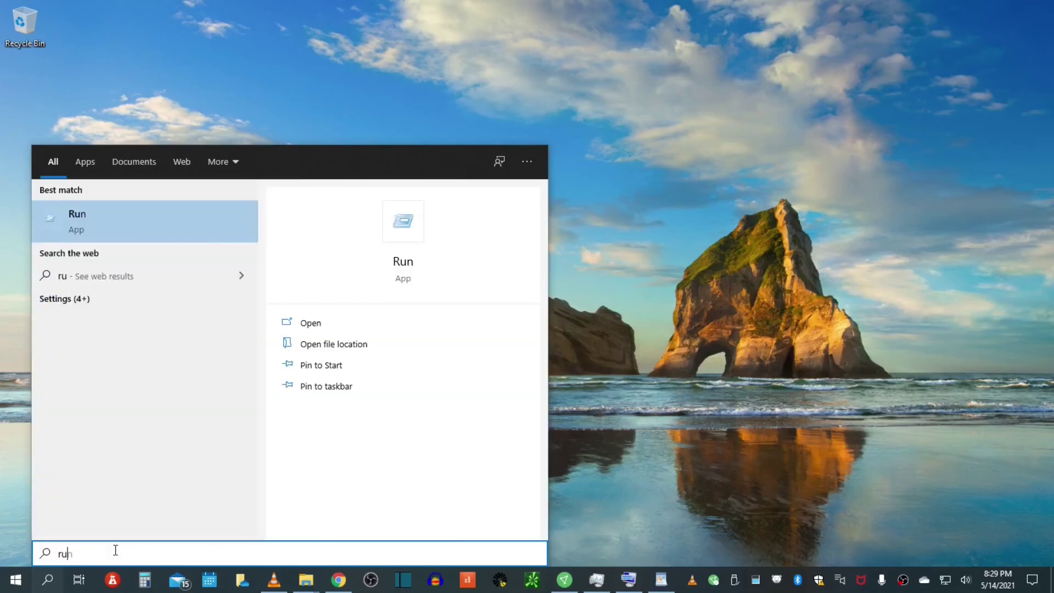
key(Return)
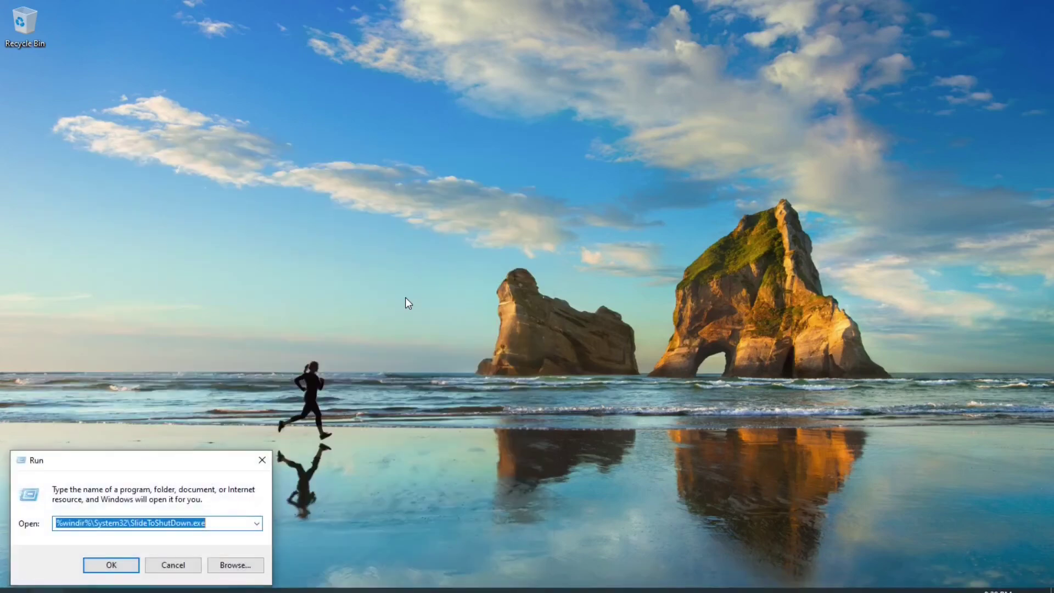
click(112, 565)
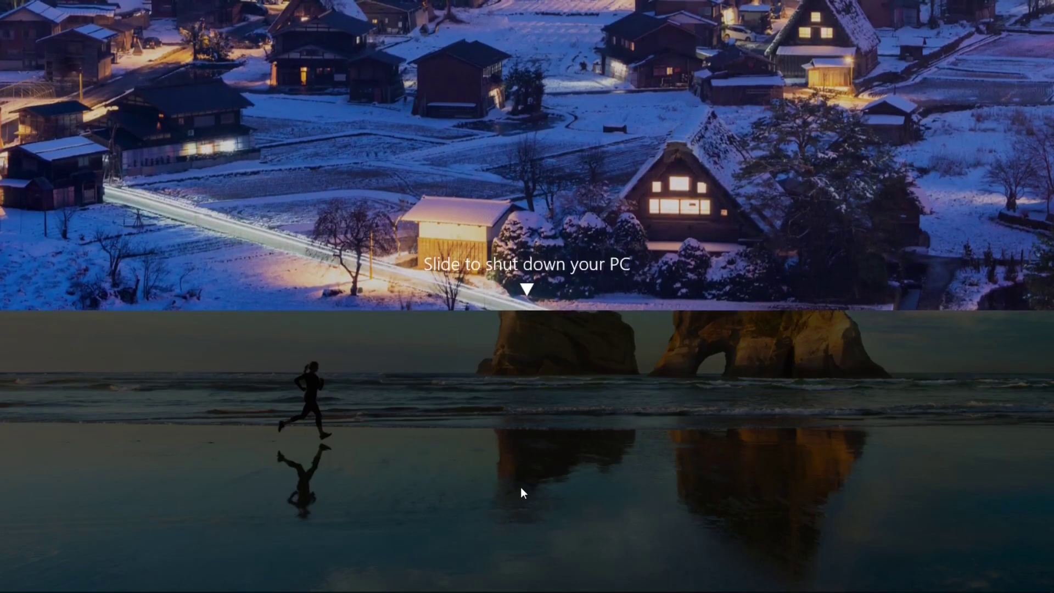
Step: Click the slide-to-shut-down curtain to cancel shutting down
click(530, 419)
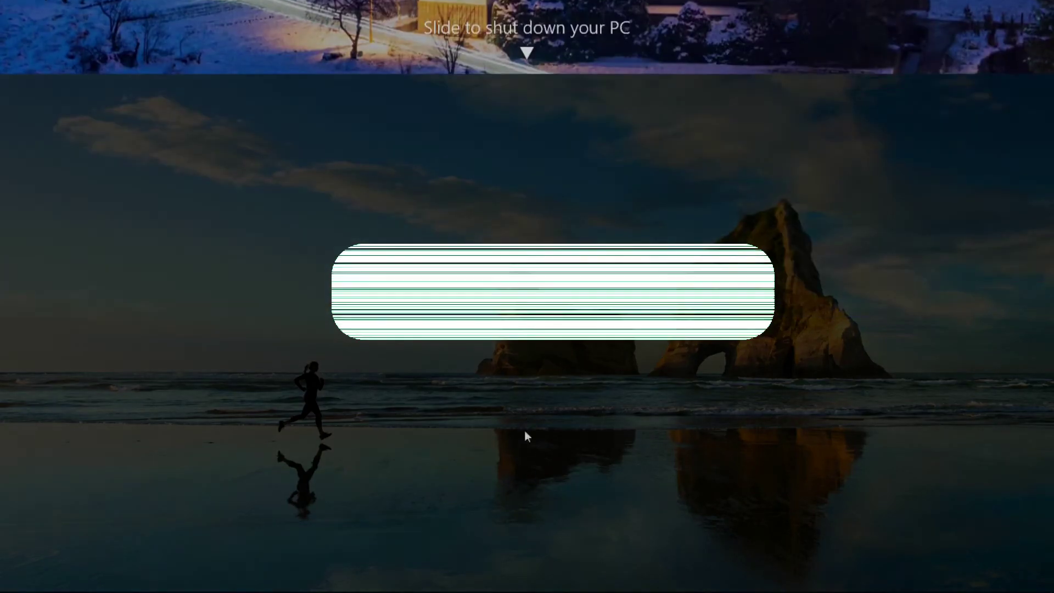